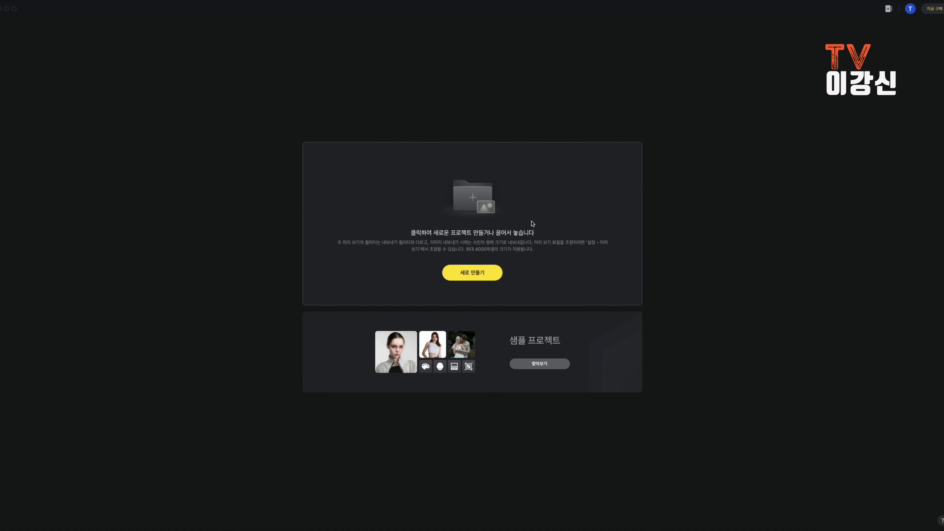
- Import the seven selected photos from the Evoto folder into a new project
mouse_move(301, 522)
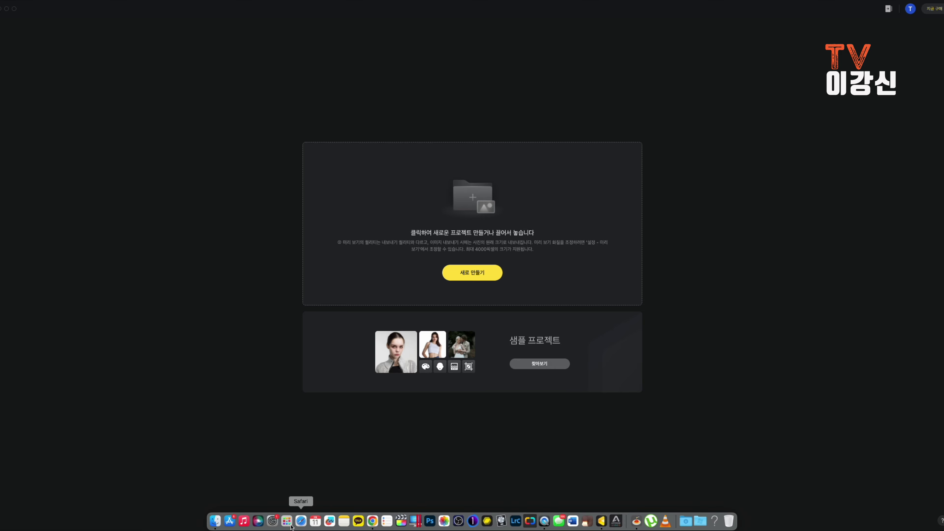
click(214, 522)
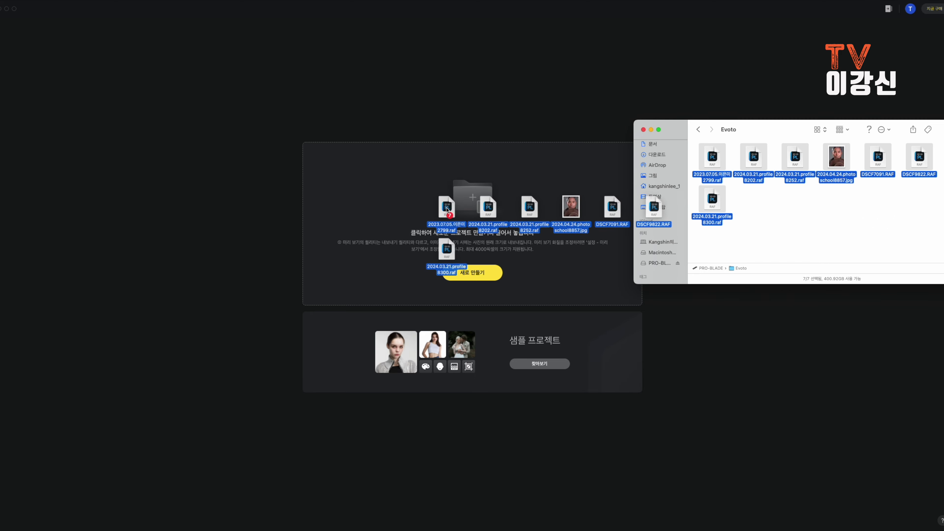
drag(446, 245, 464, 235)
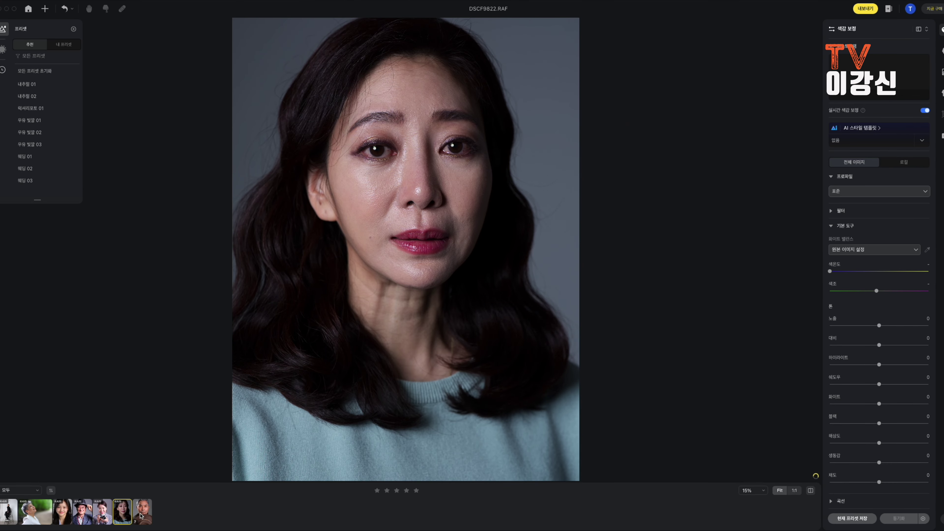
- Open 2024.03.21.profile8252.raf for editing and show its AI style templates, collapsing the color profile settings
click(112, 517)
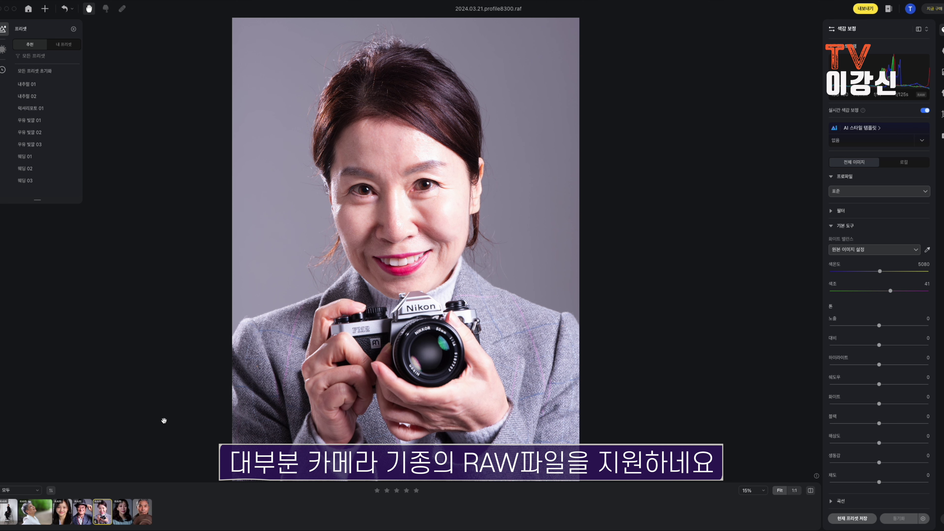
click(79, 516)
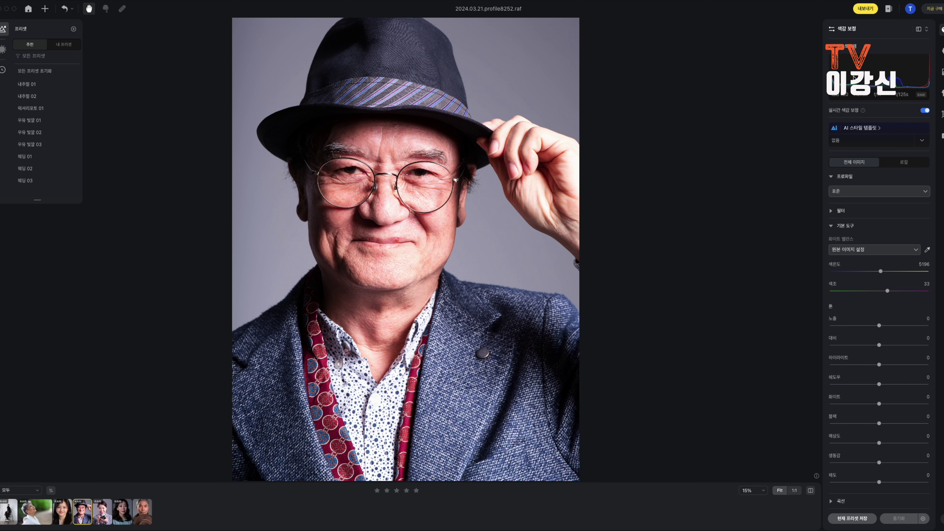
click(859, 128)
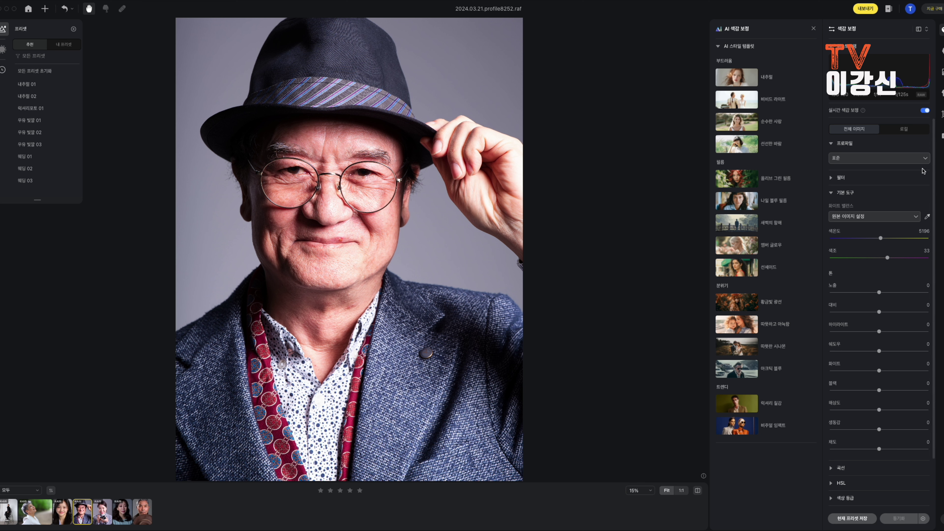
click(911, 143)
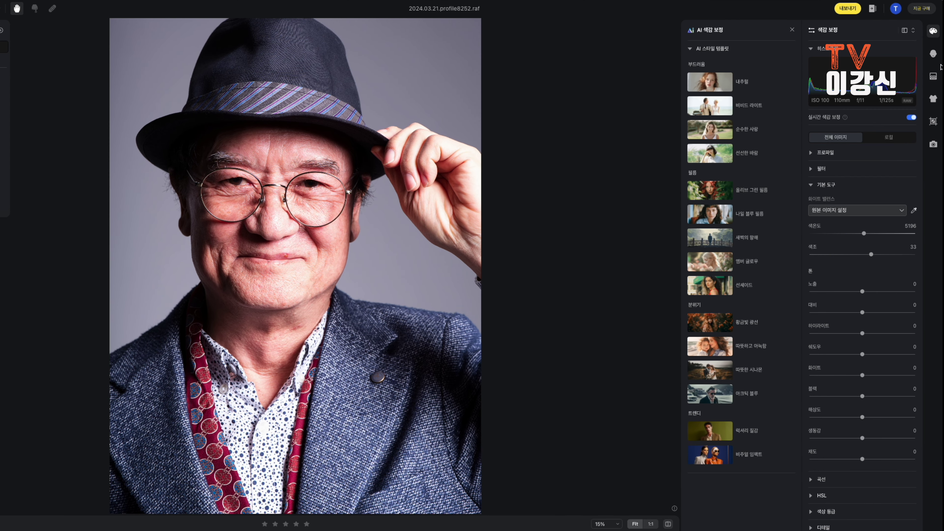
- In portrait retouching, set facial blemish and acne removal to 56 for the man's face
click(934, 54)
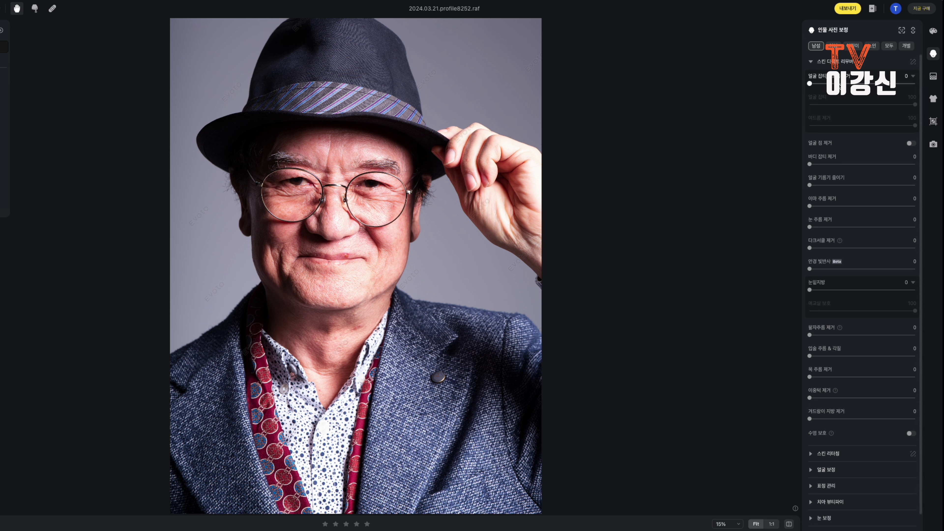
drag(810, 84, 869, 87)
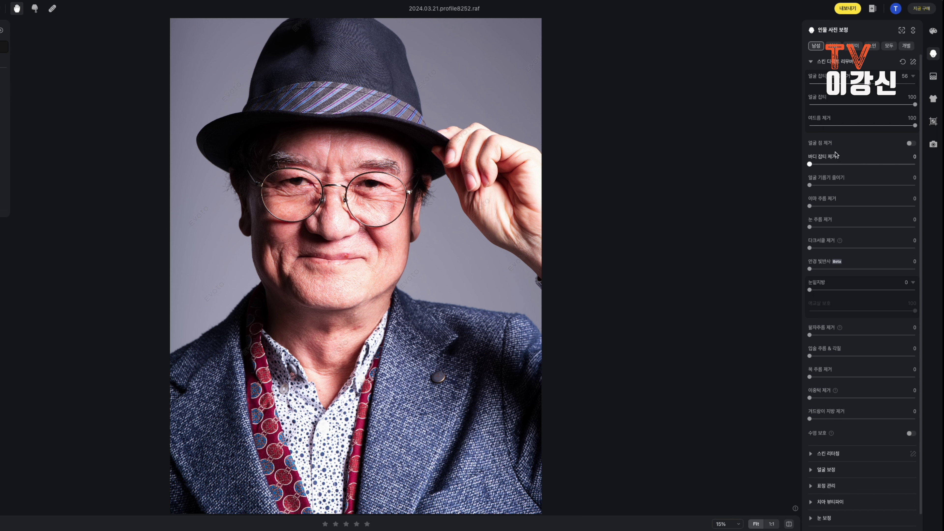
scroll(836, 155, down, 1)
scroll(363, 242, up, 2)
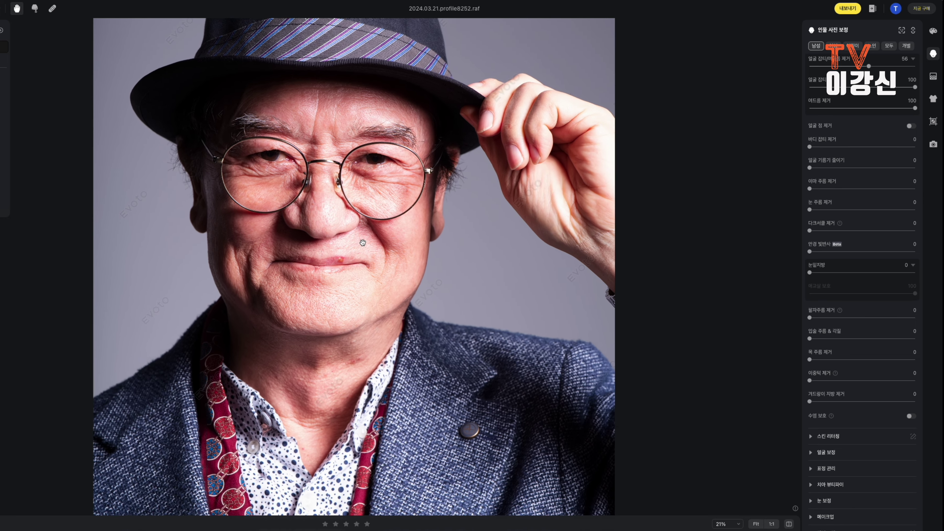
scroll(363, 243, up, 2)
drag(364, 239, 457, 295)
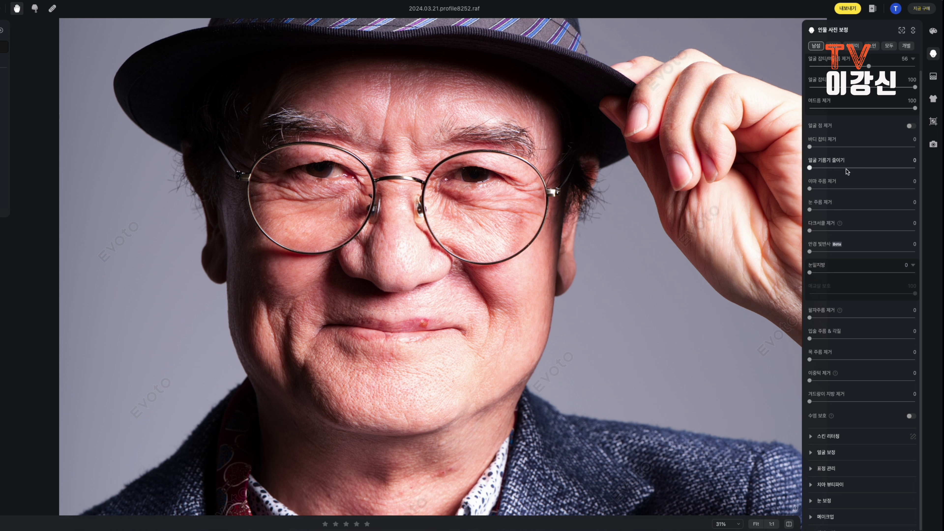
- Set facial shine reduction to 52, forehead wrinkle removal to 33 and eye wrinkle removal to 100
click(864, 169)
click(845, 189)
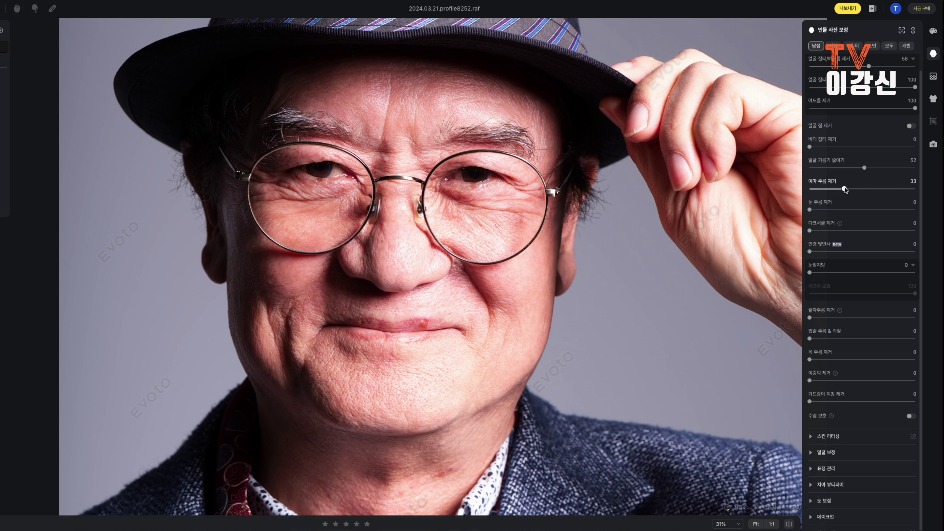
click(853, 210)
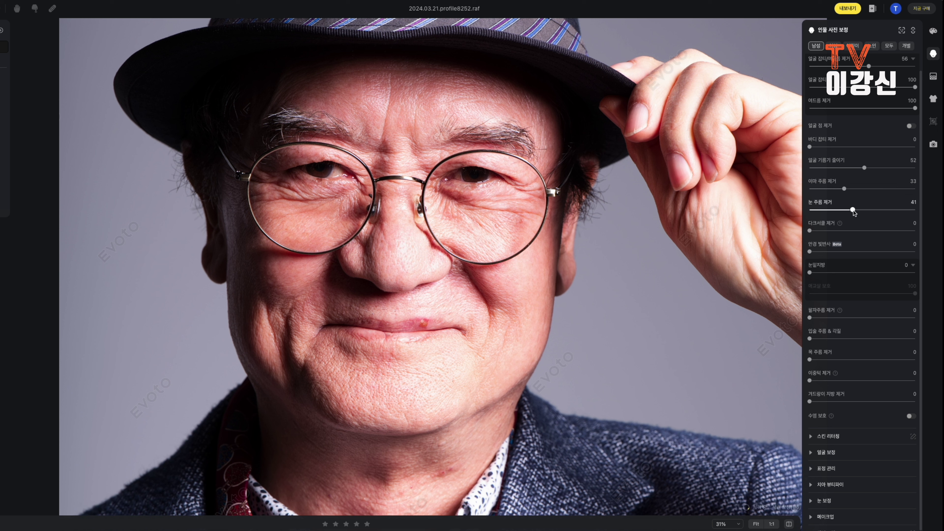
drag(851, 213, 920, 216)
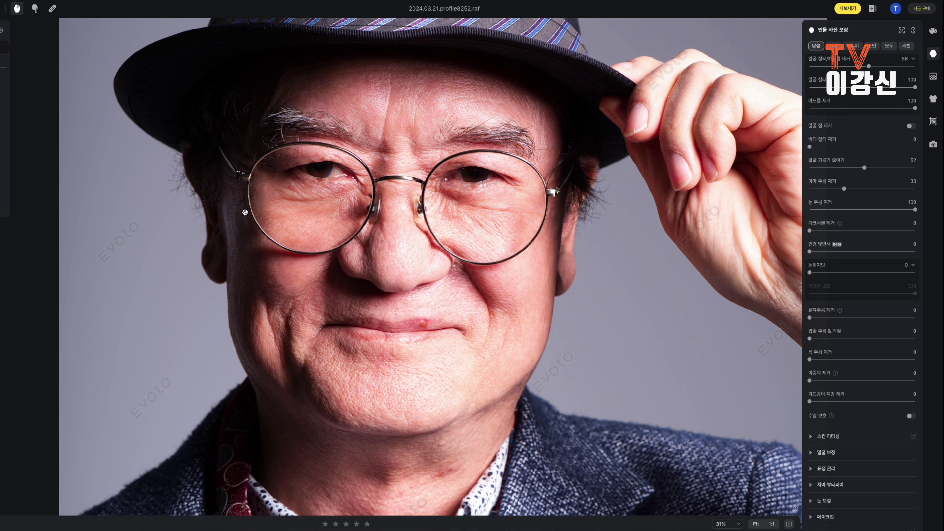
- Set nasolabial fold removal to 86 and lip wrinkle and flake removal to 74
scroll(832, 266, down, 1)
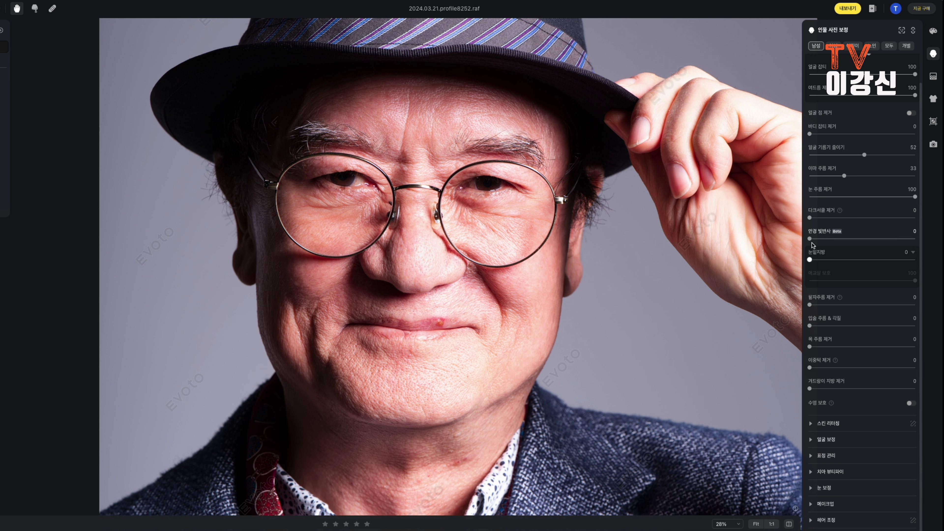
drag(809, 305, 899, 309)
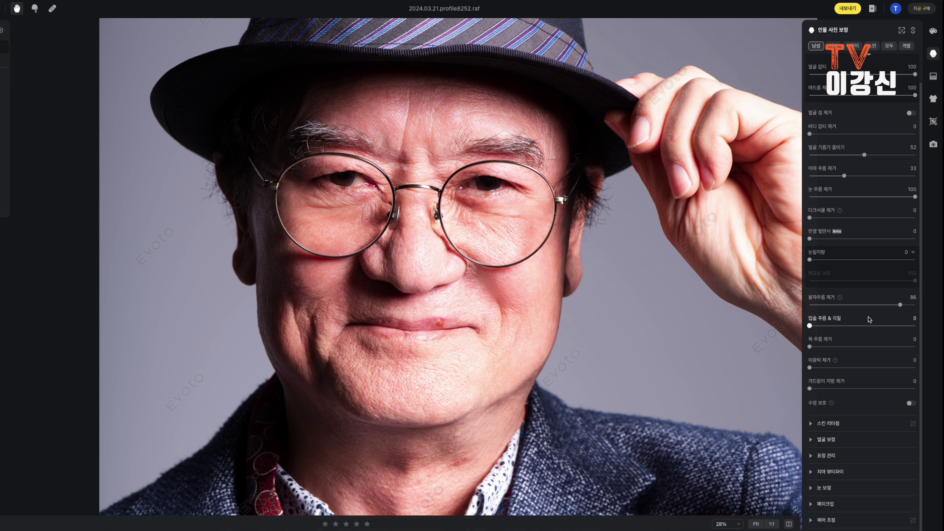
drag(810, 326, 888, 326)
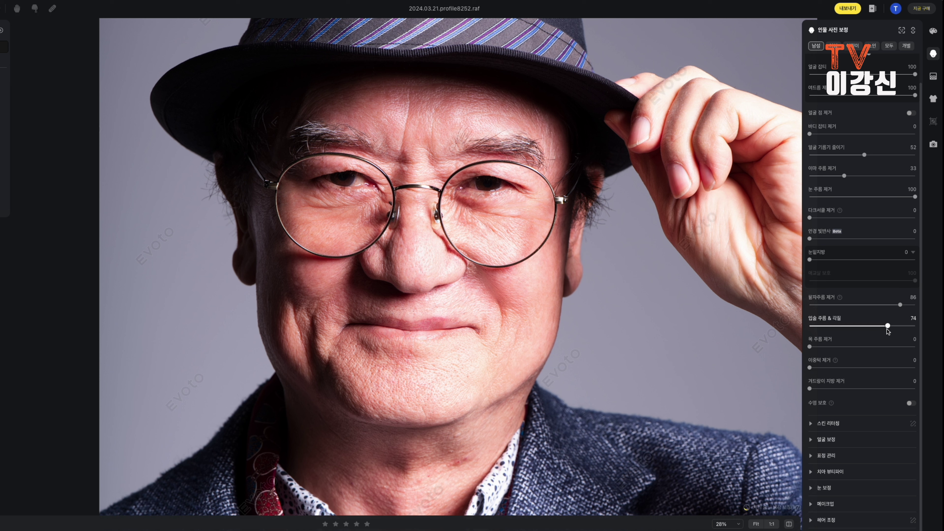
- Set both neck wrinkle removal and double chin removal to 100
drag(782, 380, 769, 257)
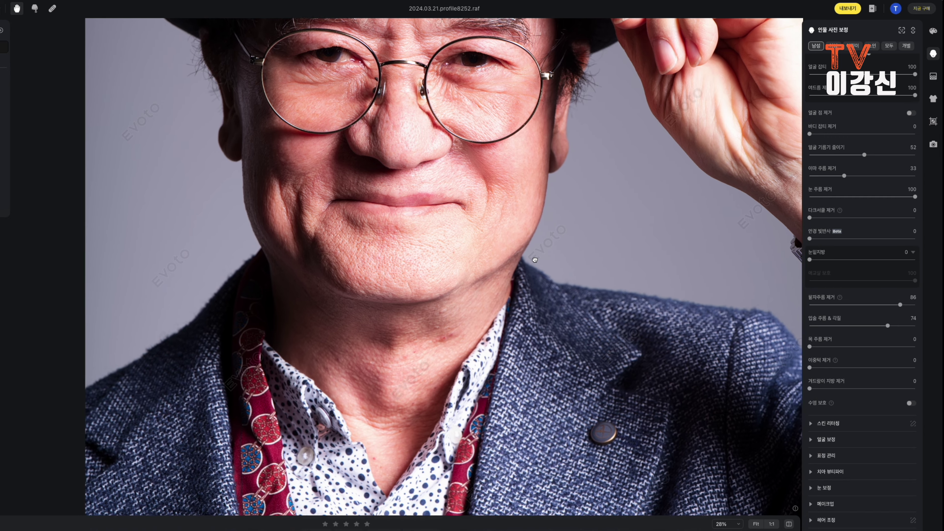
drag(811, 347, 917, 347)
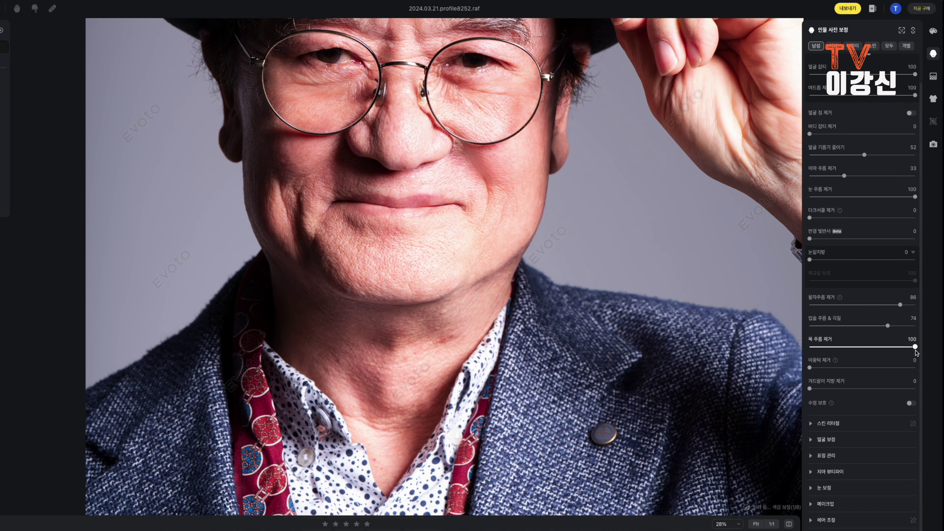
drag(809, 368, 918, 368)
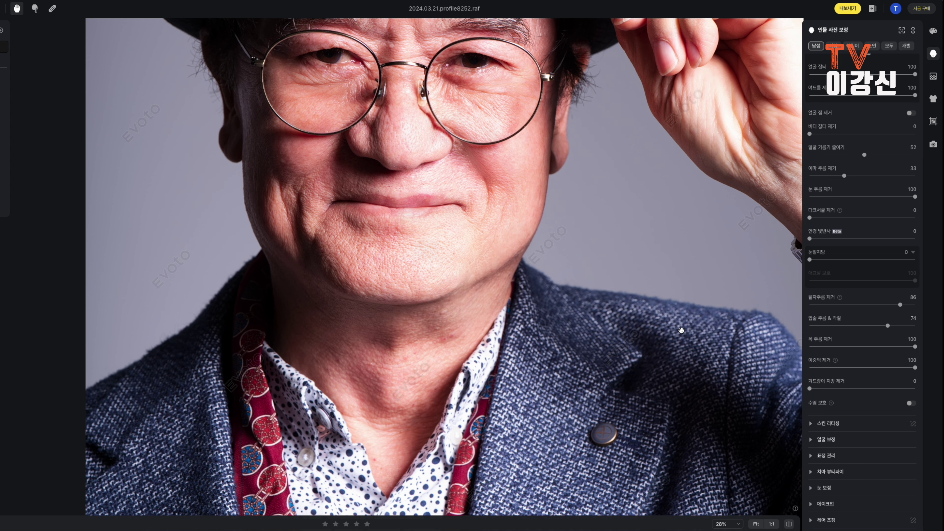
- In skin retouching, set the dodge-and-burn face smoothing to 40 and facial and body skin smoothing to 23
scroll(675, 342, down, 3)
drag(647, 208, 649, 341)
click(809, 426)
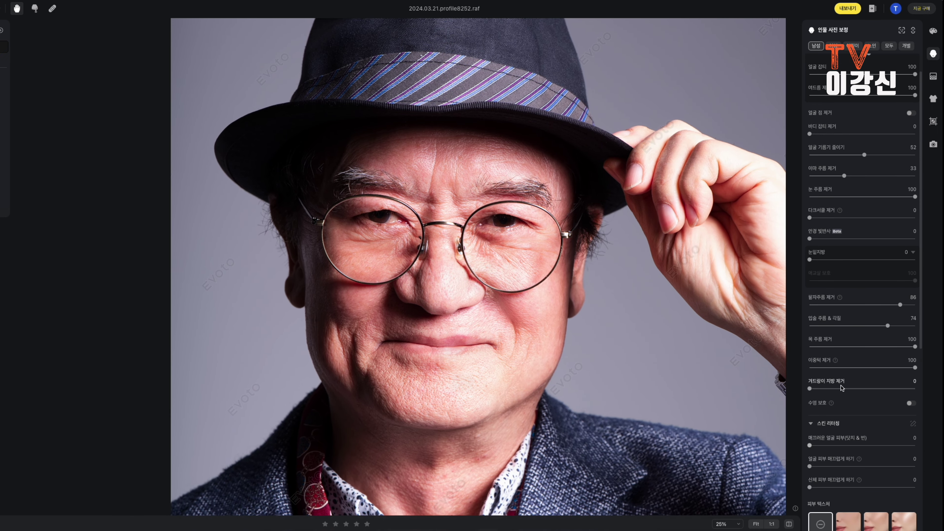
drag(820, 444, 852, 446)
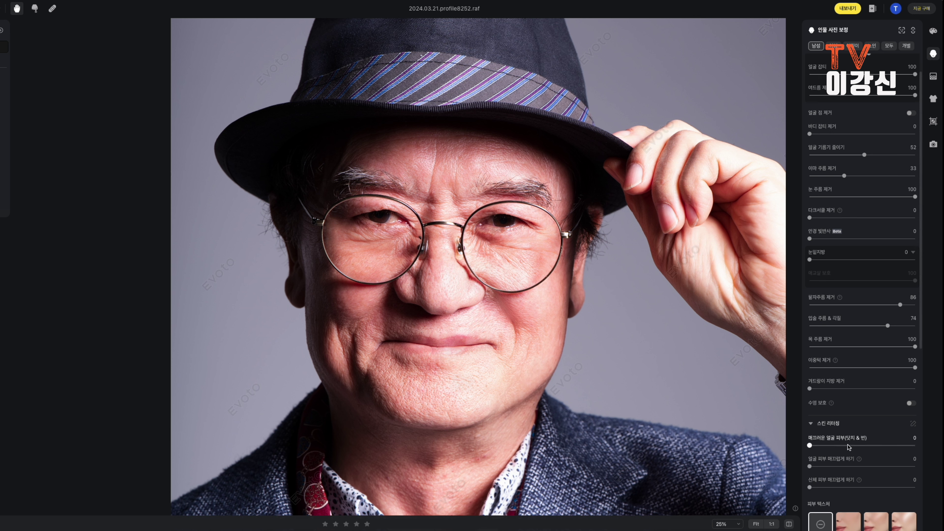
click(834, 466)
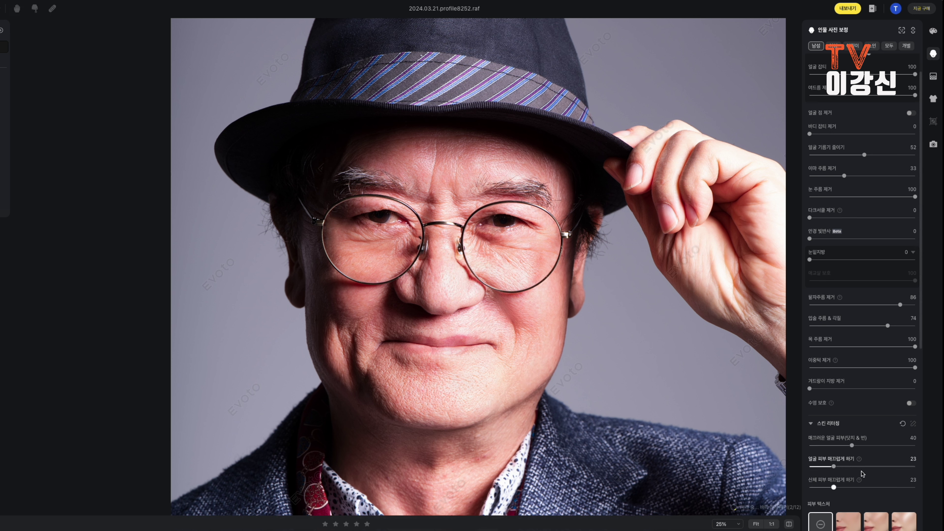
- Apply the matte skin texture (매트) to the portrait and check the facial skin up close
scroll(860, 414, down, 2)
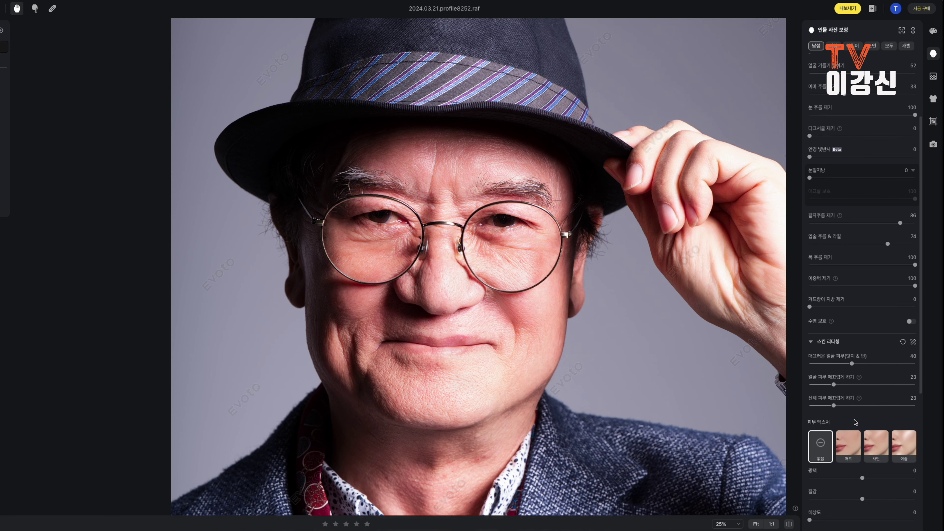
scroll(854, 422, down, 1)
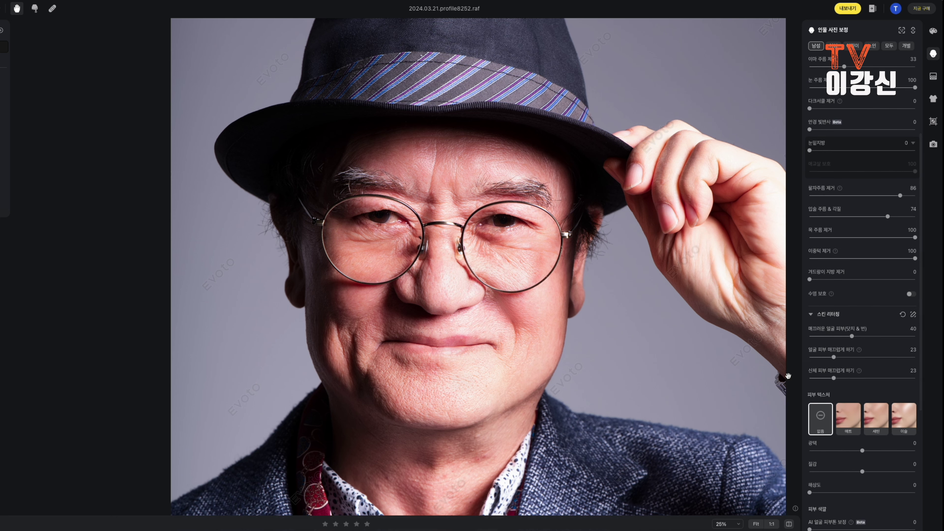
scroll(468, 382, up, 1)
scroll(483, 384, up, 1)
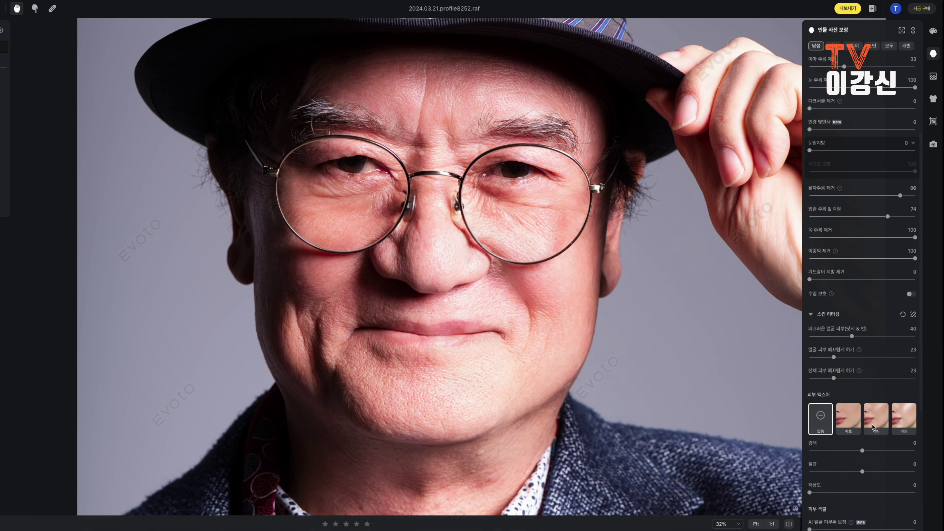
click(849, 425)
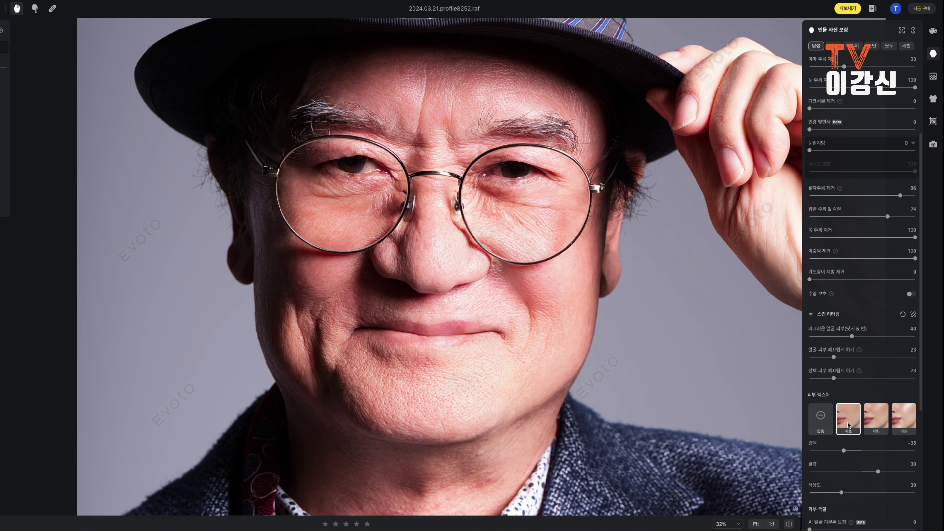
scroll(486, 397, up, 3)
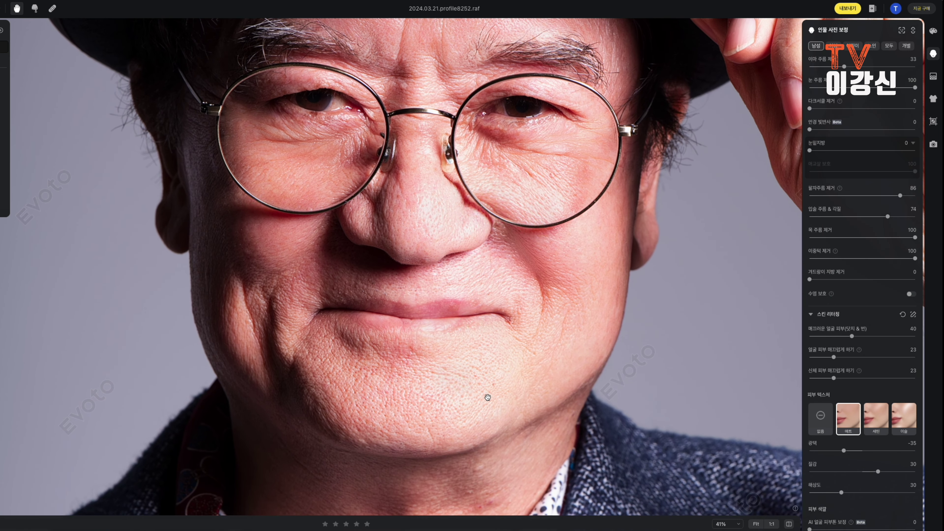
scroll(488, 397, up, 2)
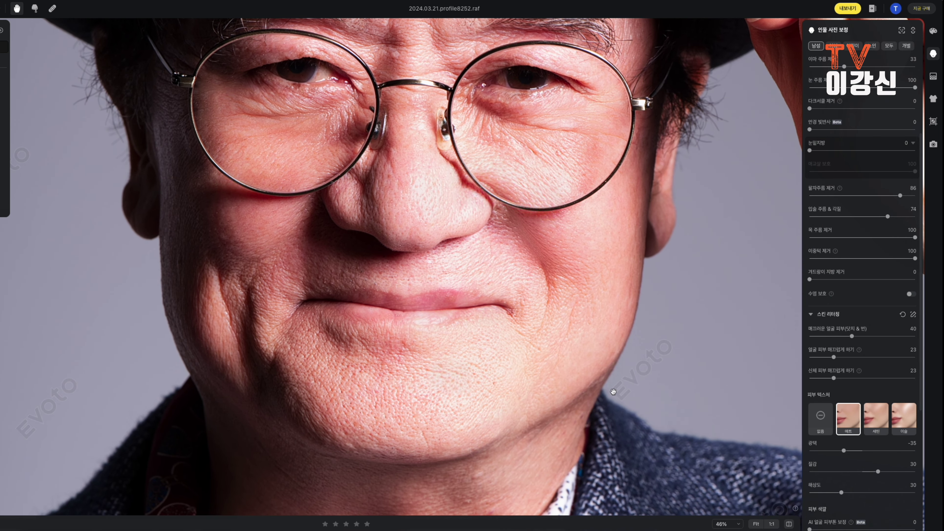
drag(553, 352, 587, 376)
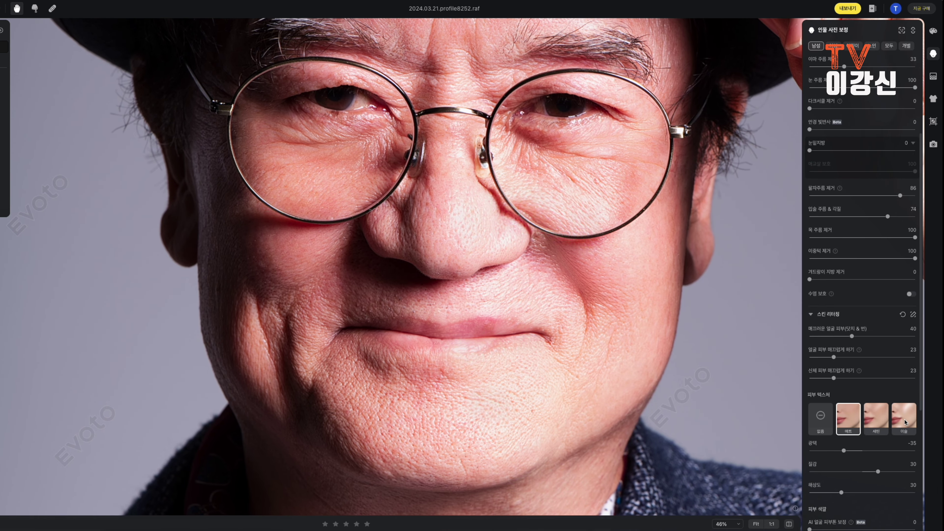
- Compare the dewy (이슬) and satin (새틴) skin textures on the face and return to matte
click(904, 419)
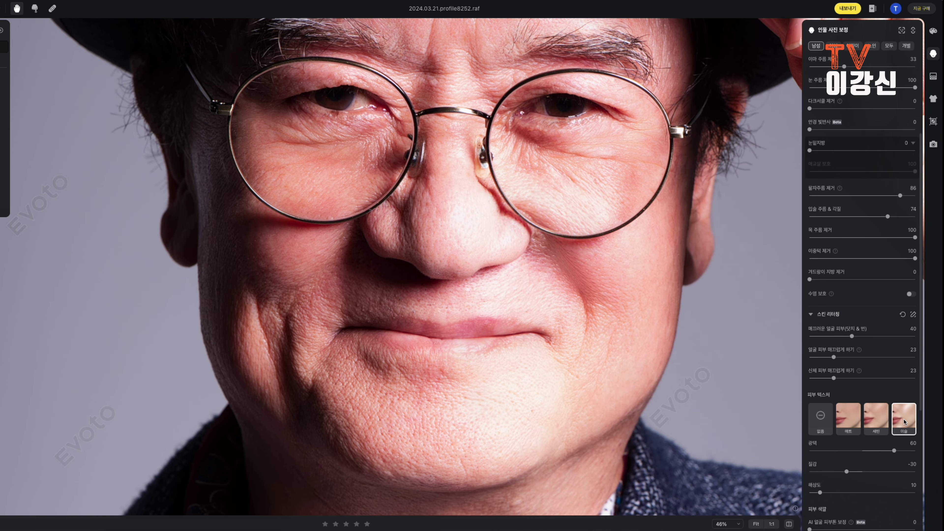
click(877, 419)
click(859, 420)
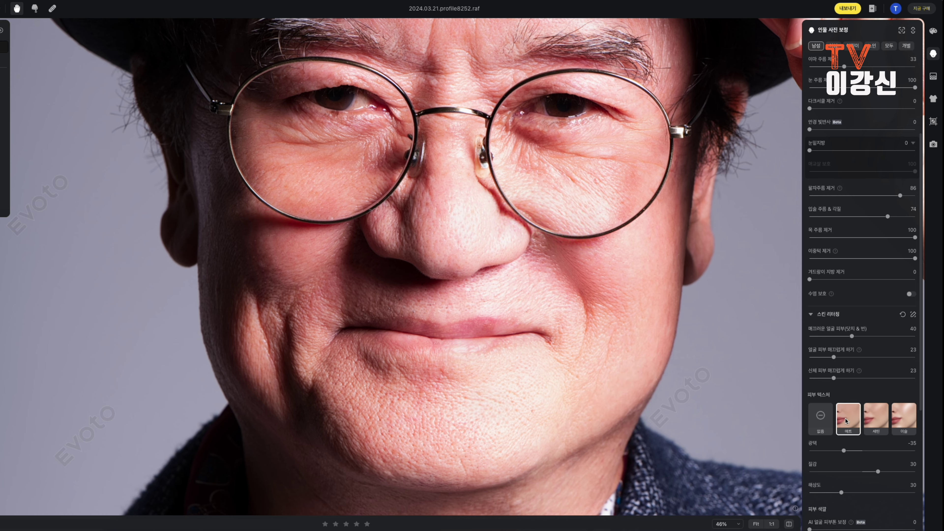
- Fit the whole portrait in view and set the AI facial skin tone correction to 24
scroll(824, 437, down, 2)
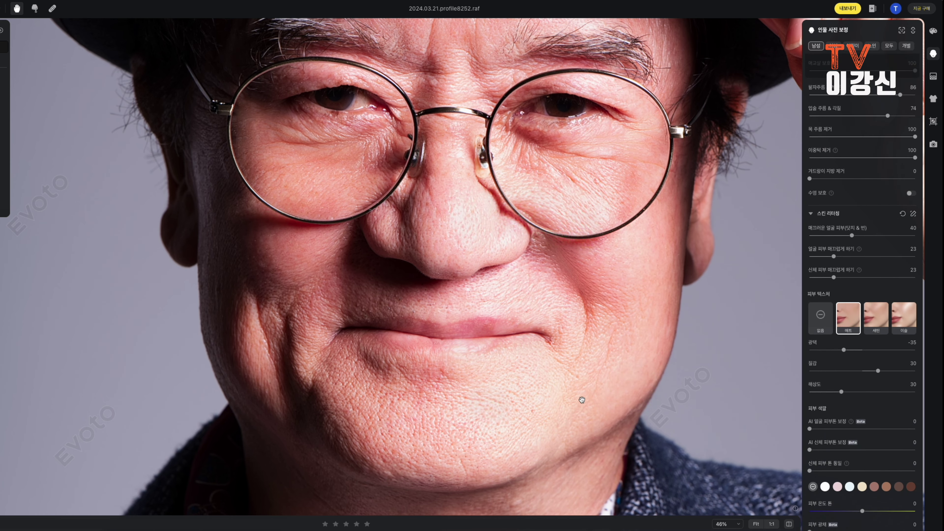
key(ctrl+0)
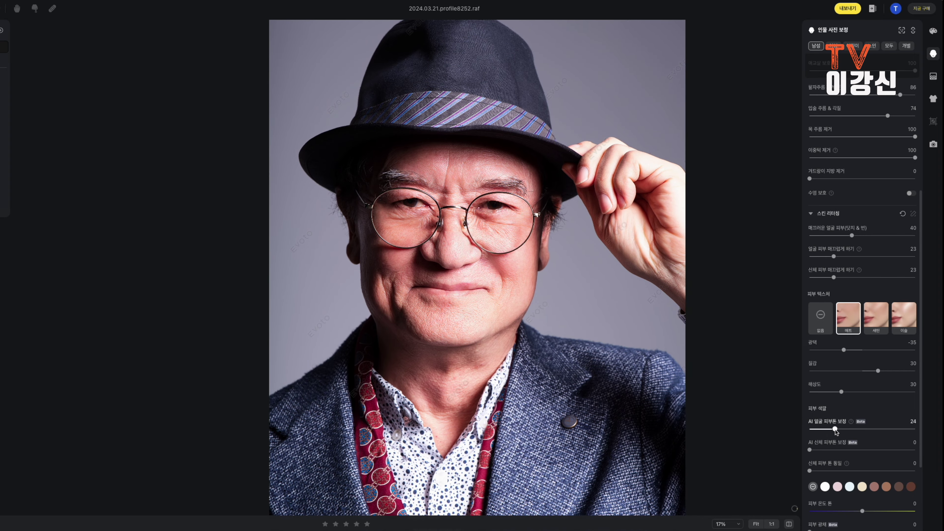
click(834, 429)
scroll(838, 429, down, 1)
scroll(840, 426, down, 2)
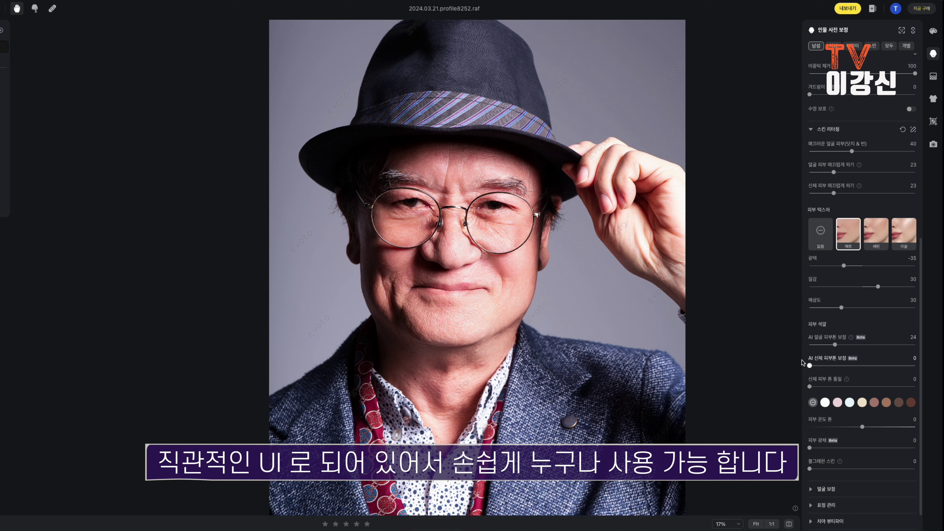
- Set the skin radiance (피부 광채) of the portrait to 28
scroll(859, 349, down, 2)
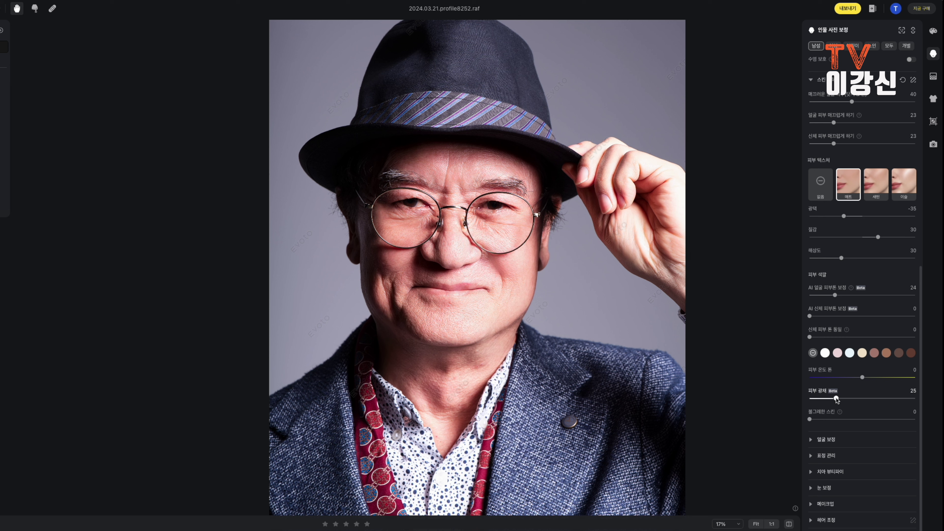
click(830, 400)
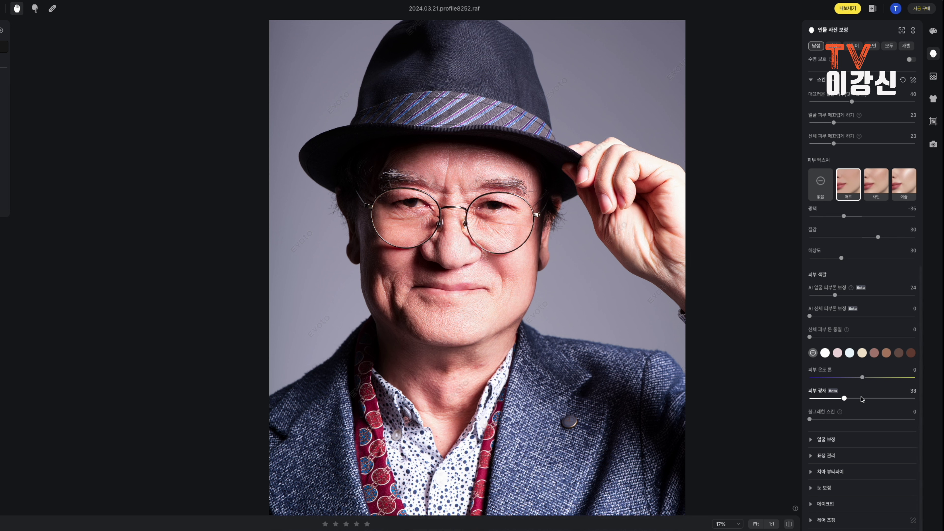
click(835, 399)
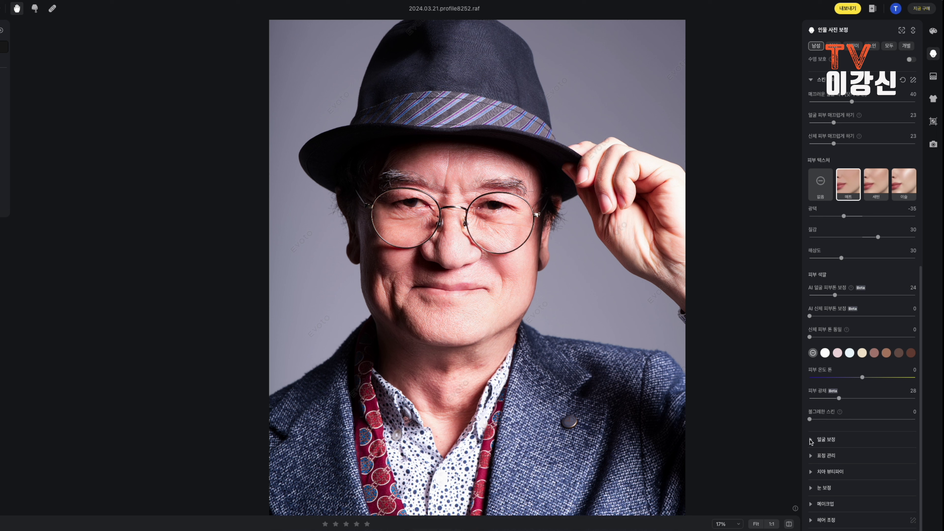
- In face shape retouching, set both sides of the face (페이스) to -15 and both sides of the lower jaw (아래턱) to -31
click(812, 439)
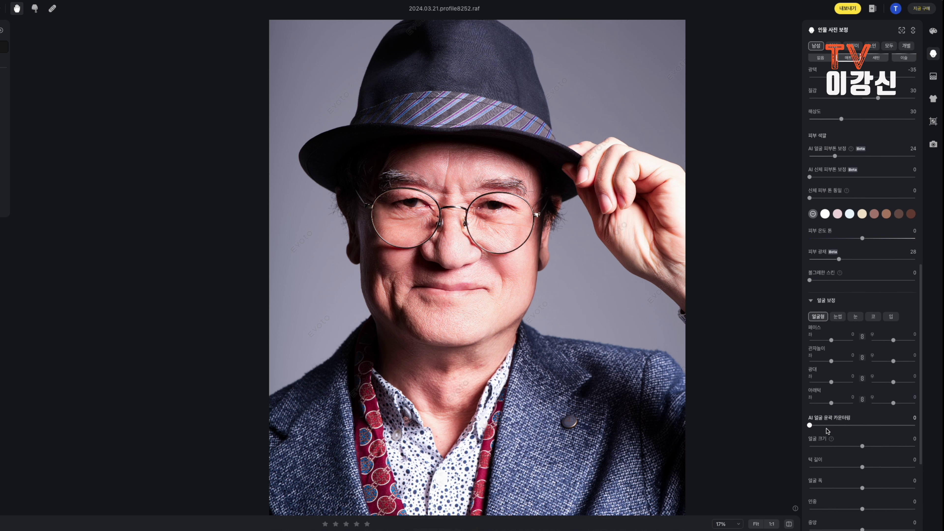
mouse_move(831, 339)
mouse_down()
mouse_move(817, 341)
mouse_move(826, 341)
mouse_up()
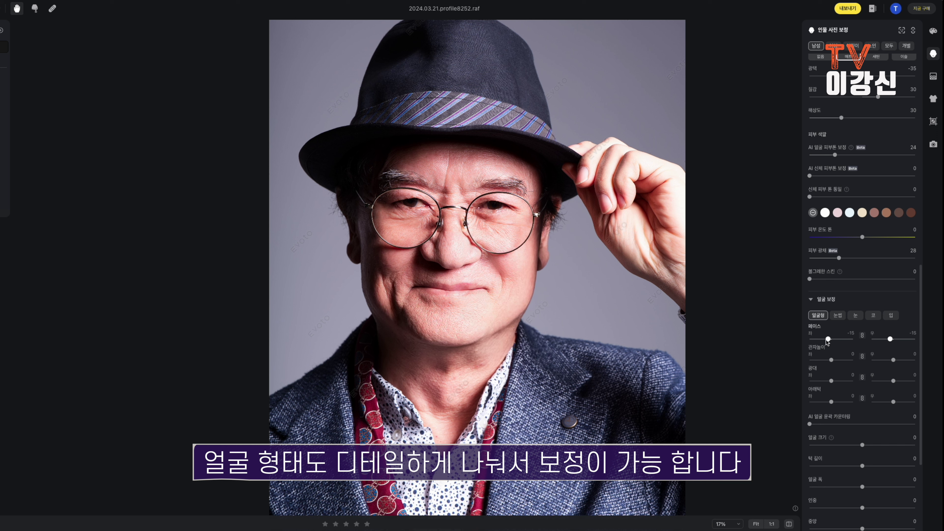
drag(825, 340, 828, 339)
drag(831, 402, 823, 405)
scroll(831, 409, down, 2)
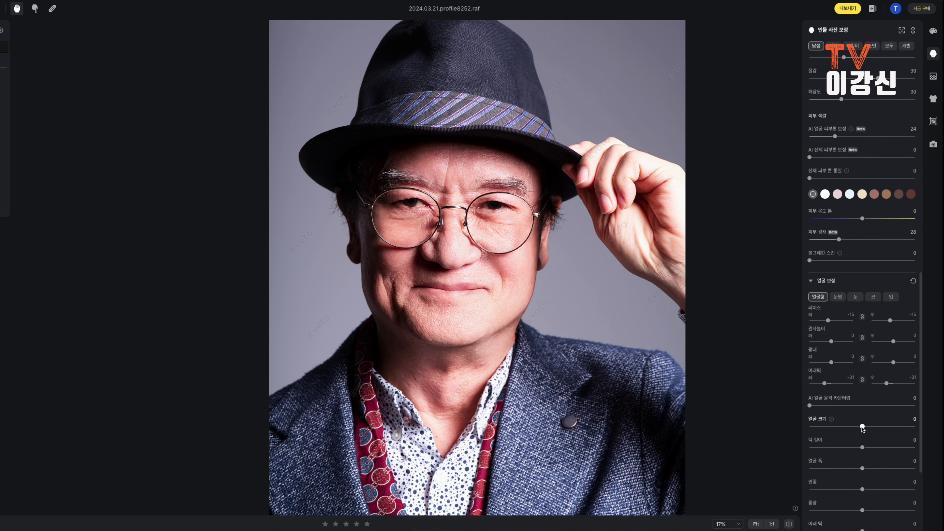
- Reduce the face proportions by setting face size to -15, chin length to -10 and face width to -15
drag(862, 427, 857, 453)
scroll(858, 409, down, 3)
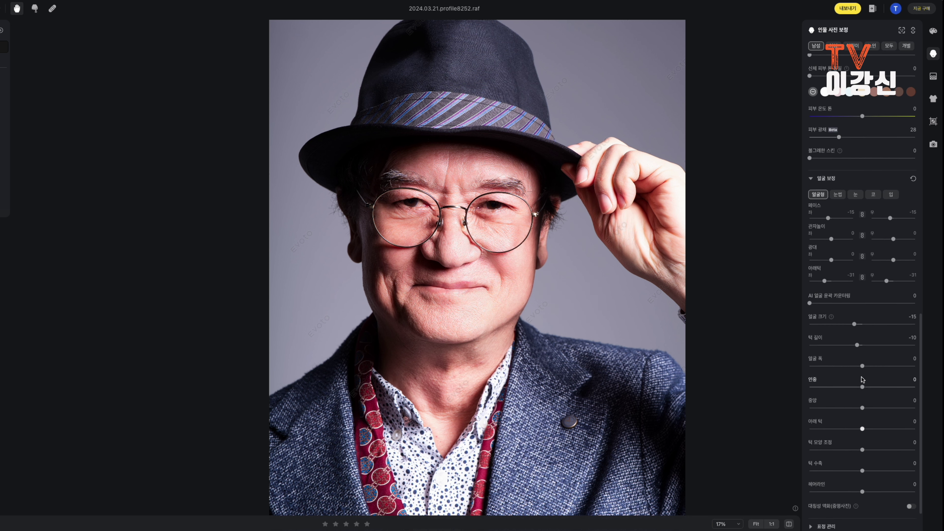
drag(863, 363, 854, 366)
scroll(860, 390, down, 2)
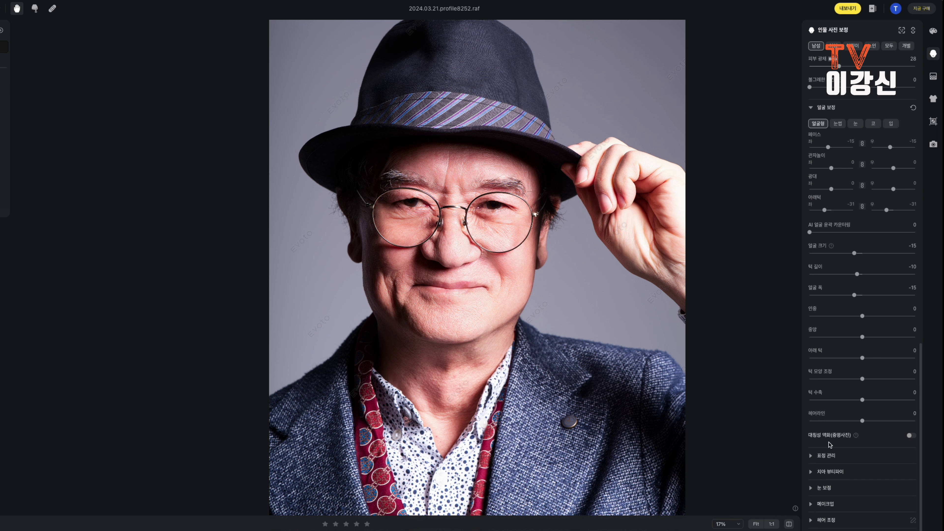
- In expression management, set the mouth corner correction (입꼬리 보정) to 13 and view the whole portrait
click(831, 455)
scroll(840, 447, down, 1)
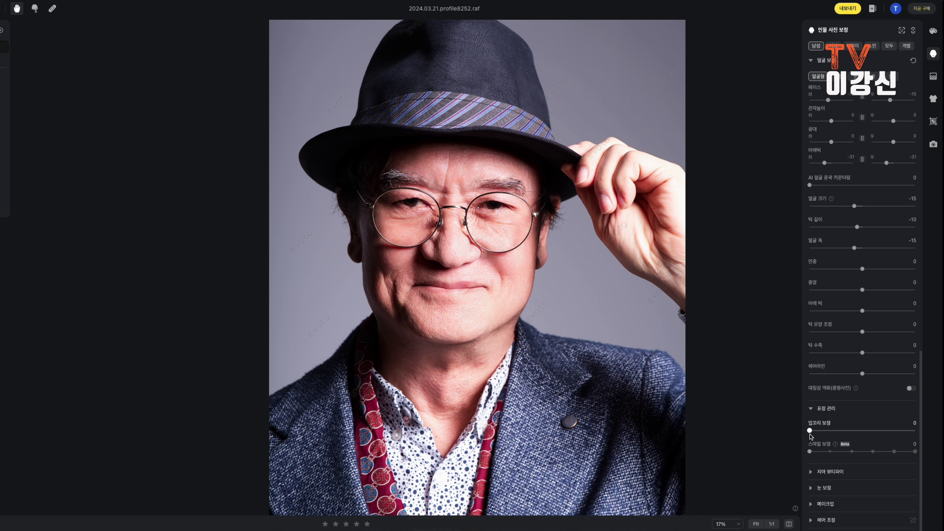
drag(811, 431, 828, 438)
scroll(465, 431, down, 2)
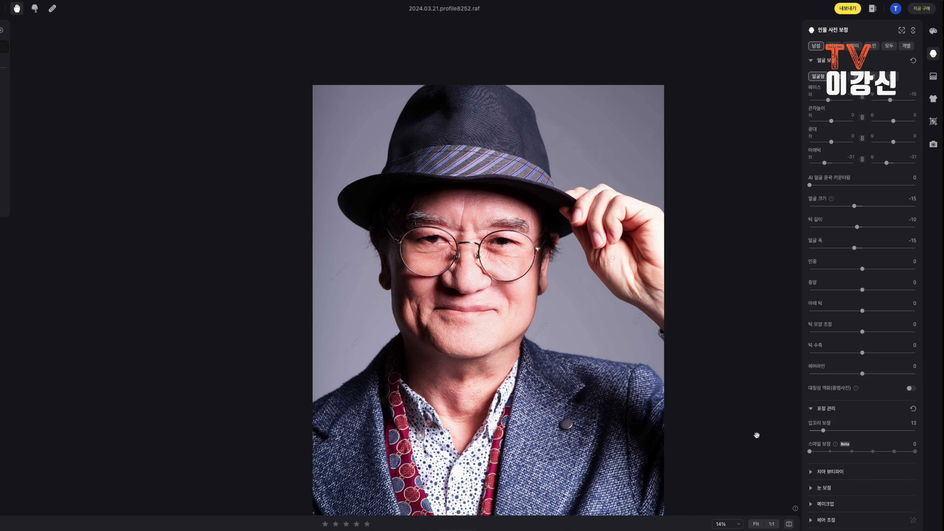
drag(563, 414, 549, 365)
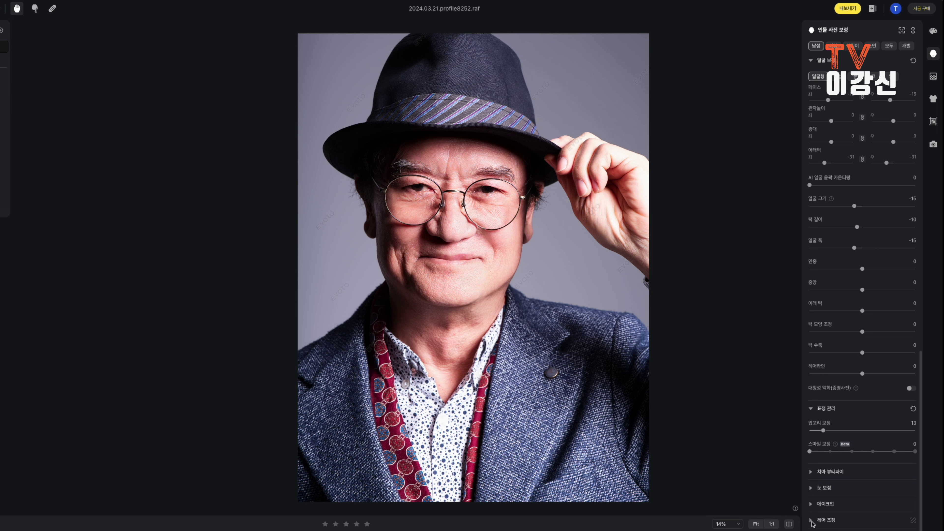
click(812, 522)
scroll(855, 446, down, 3)
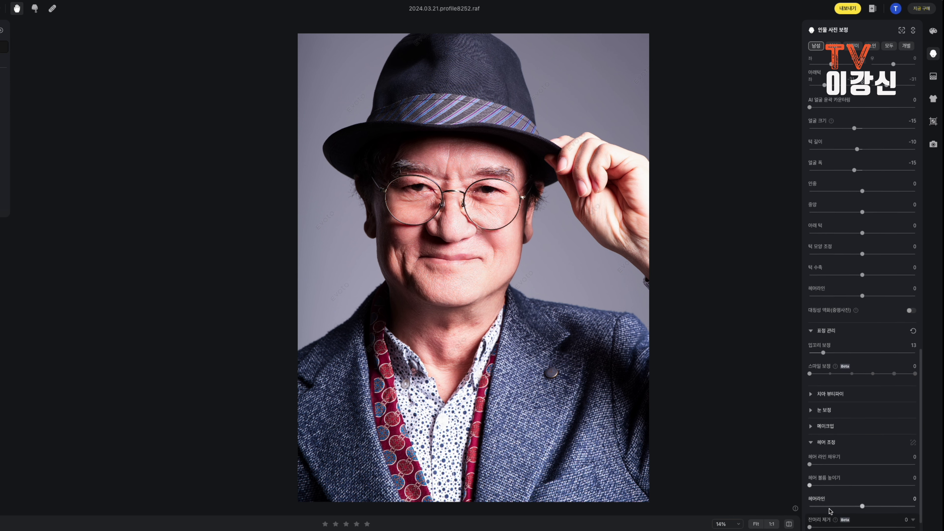
drag(572, 340, 579, 340)
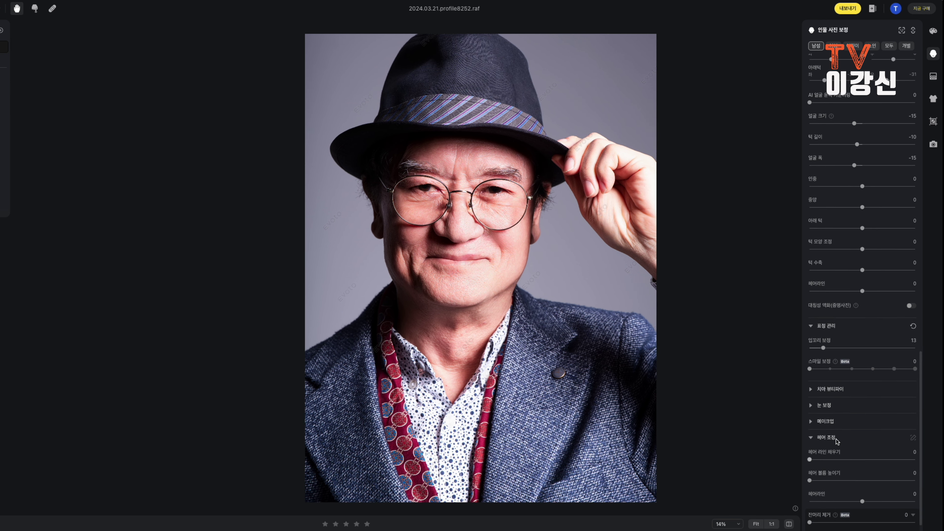
- In eye retouching, set the brightness of both eyes to 64 and their pupil value to 100
click(811, 405)
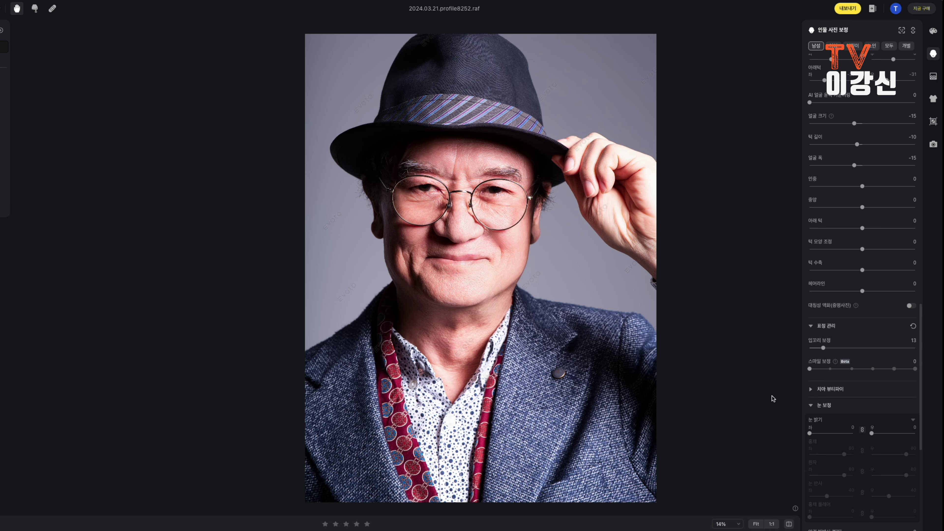
scroll(515, 299, up, 5)
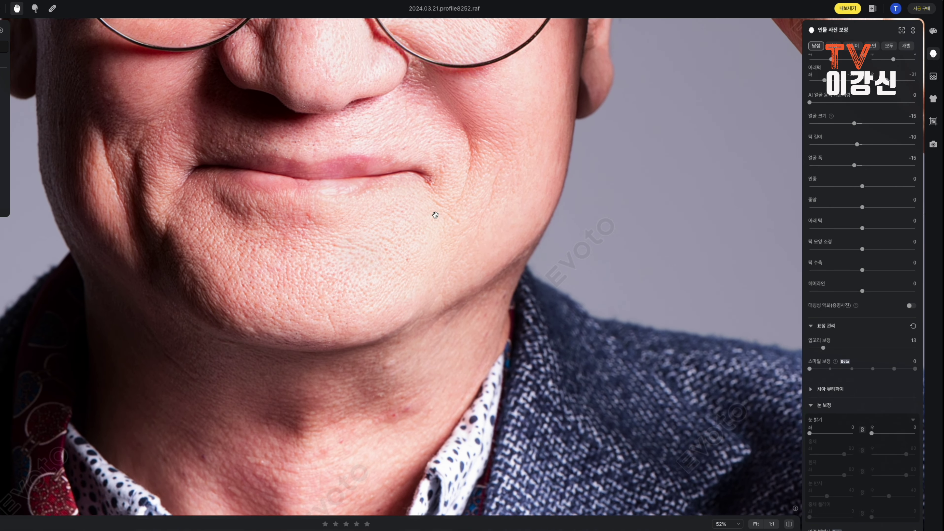
drag(434, 211, 547, 508)
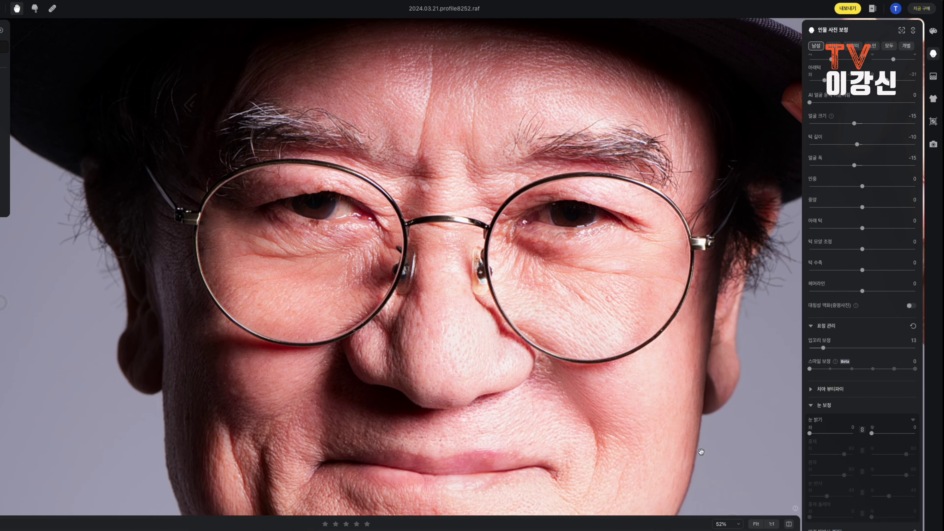
click(838, 433)
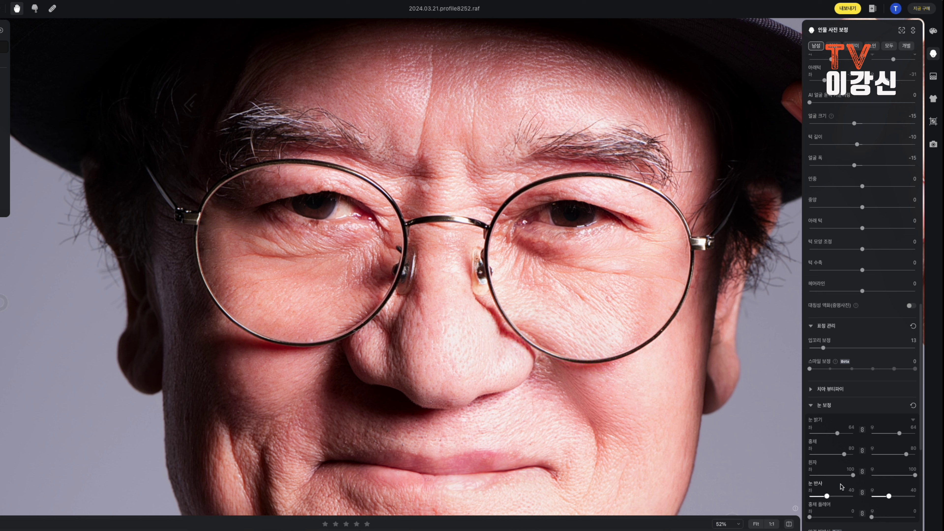
- Set the iris flare (홍채 플레어) of both eyes to 57 and the eye blood vessel removal (실핏줄 제거) to 71
scroll(841, 508, down, 2)
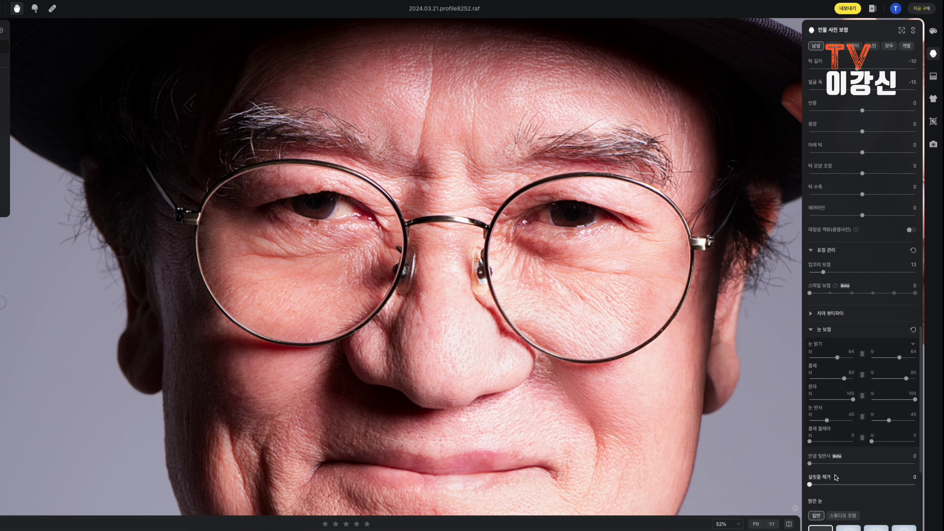
click(838, 442)
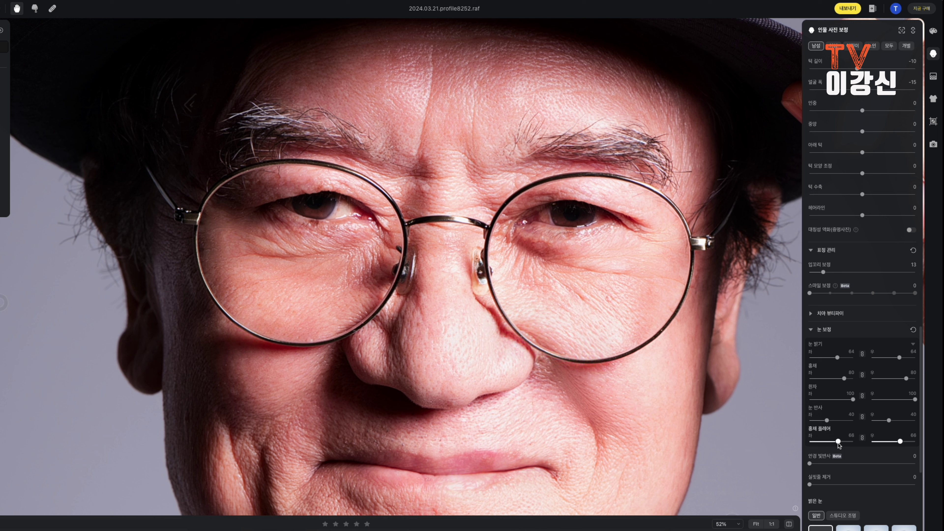
drag(834, 445, 836, 445)
scroll(849, 446, down, 1)
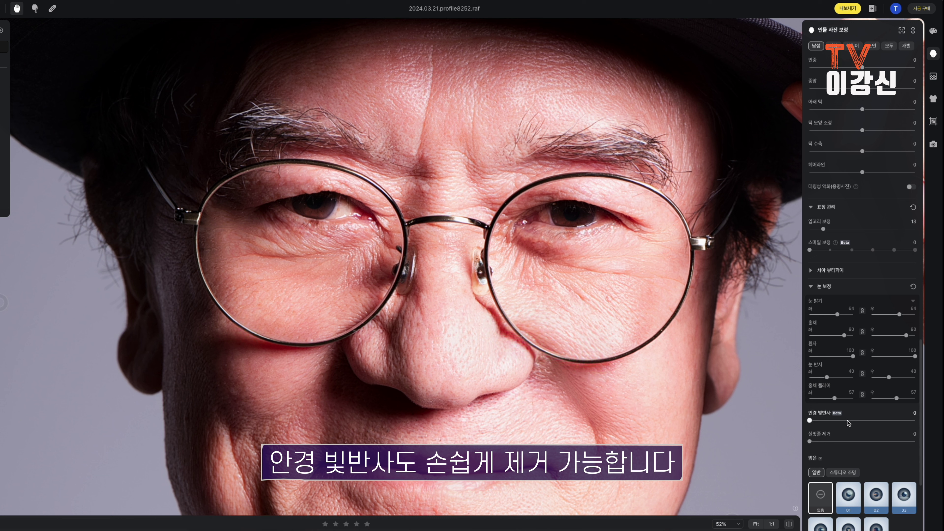
drag(883, 448, 885, 447)
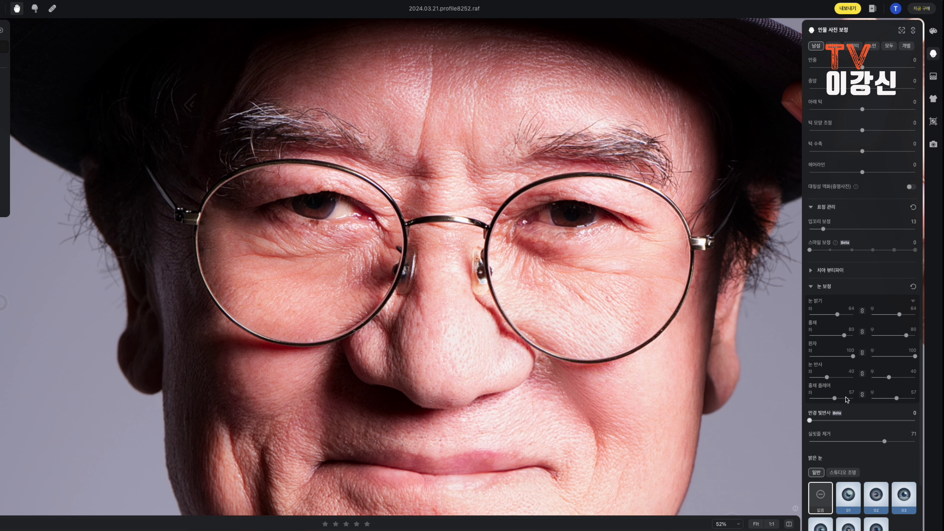
- Try the studio lighting (스튜디오 조명) eye catchlights 01, 02 and 03 on the portrait, and settle on catchlight 05
scroll(862, 334, down, 3)
scroll(588, 390, down, 2)
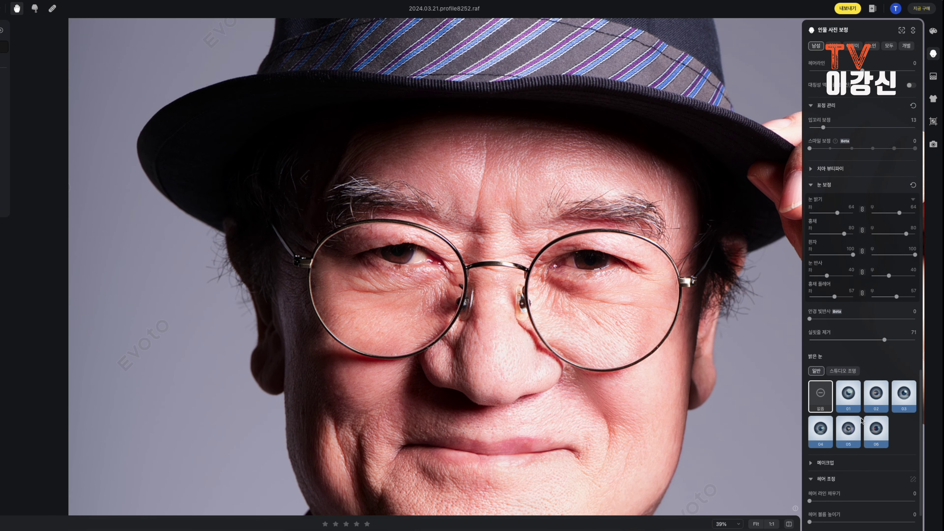
click(847, 371)
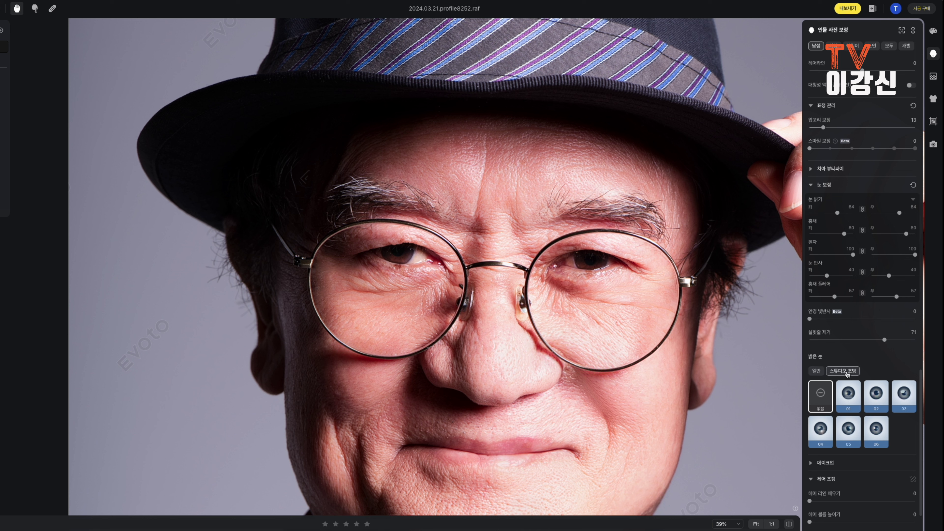
click(848, 396)
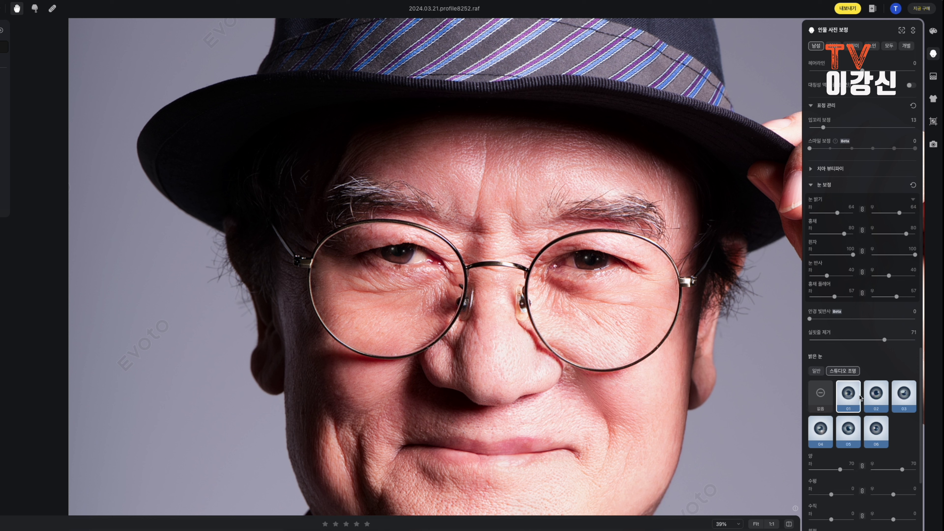
click(881, 397)
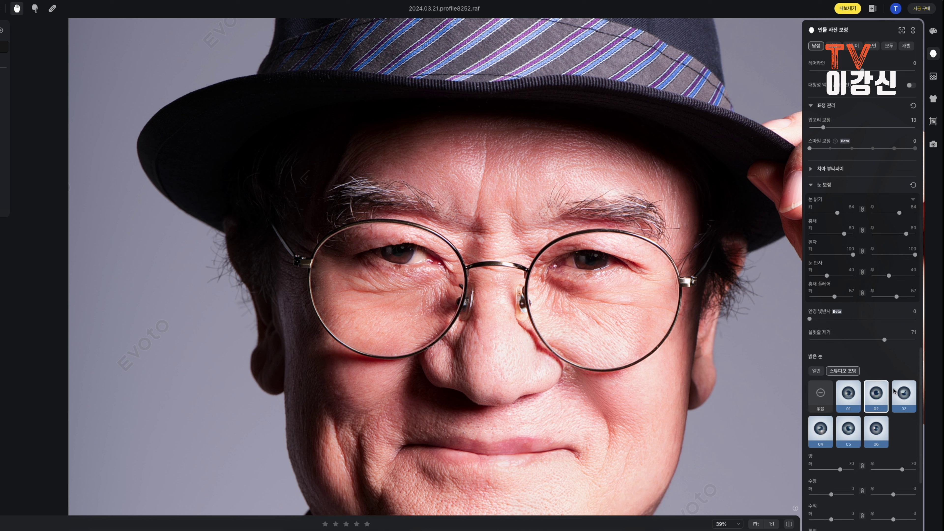
click(907, 400)
key(h)
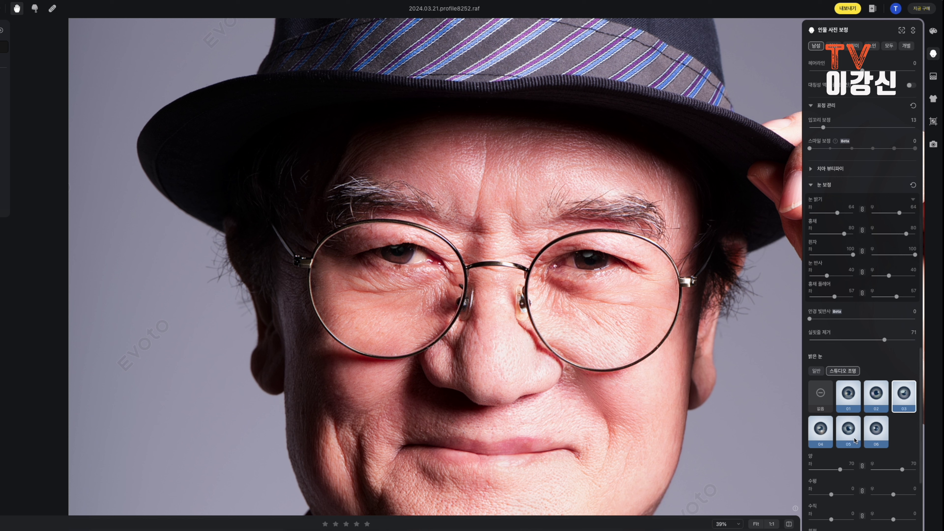
key(Right)
key(Right)
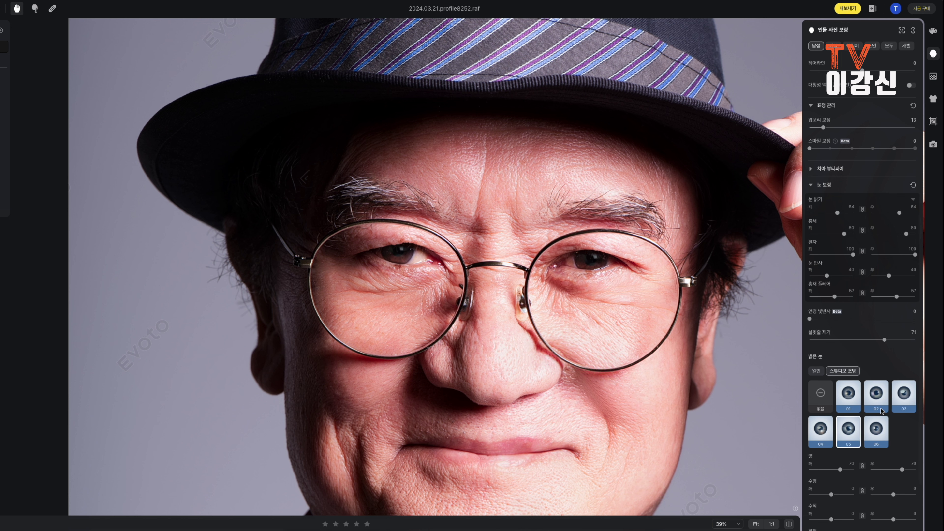
- Show the whole portrait and compare the retouched version with the original
scroll(870, 417, down, 4)
scroll(870, 417, down, 2)
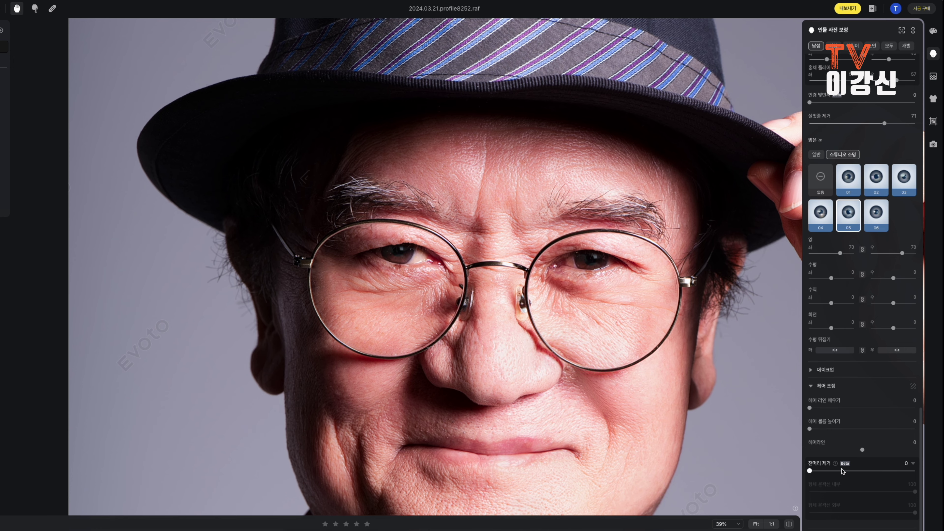
scroll(663, 394, down, 2)
scroll(664, 394, down, 4)
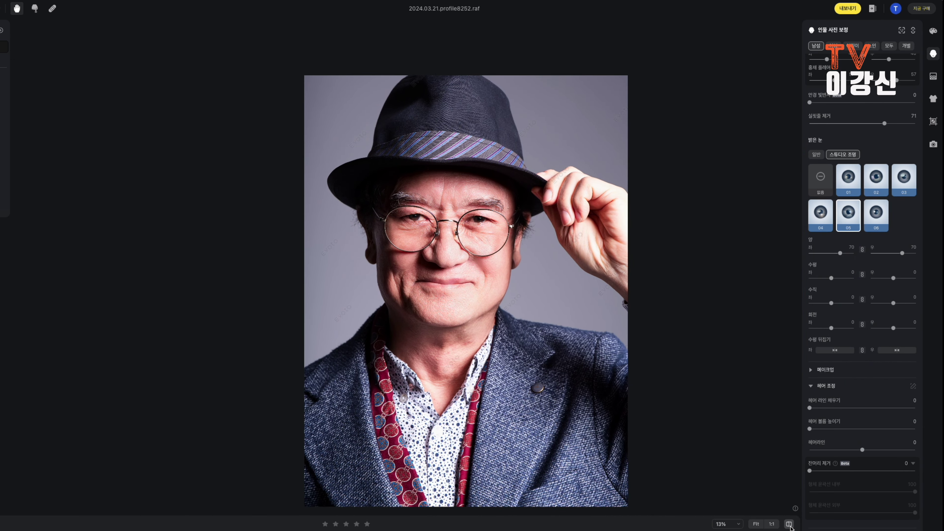
click(789, 525)
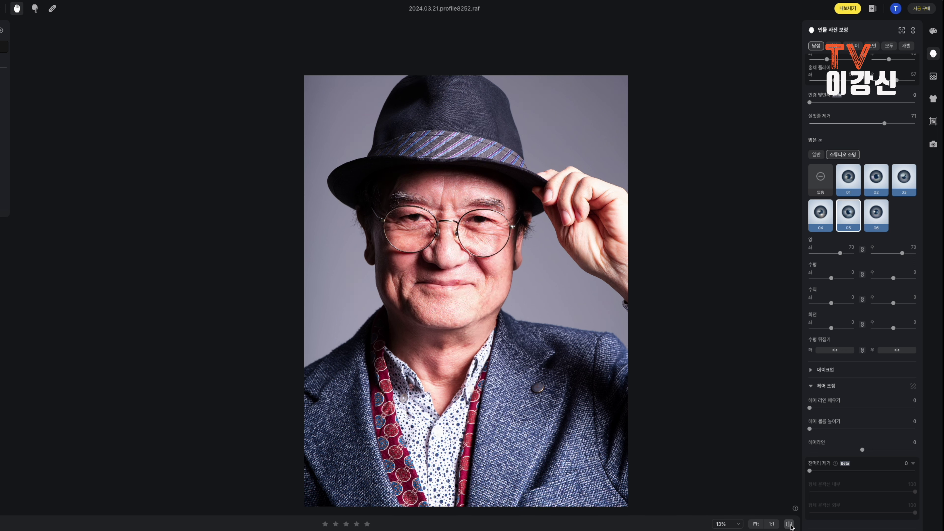
click(789, 525)
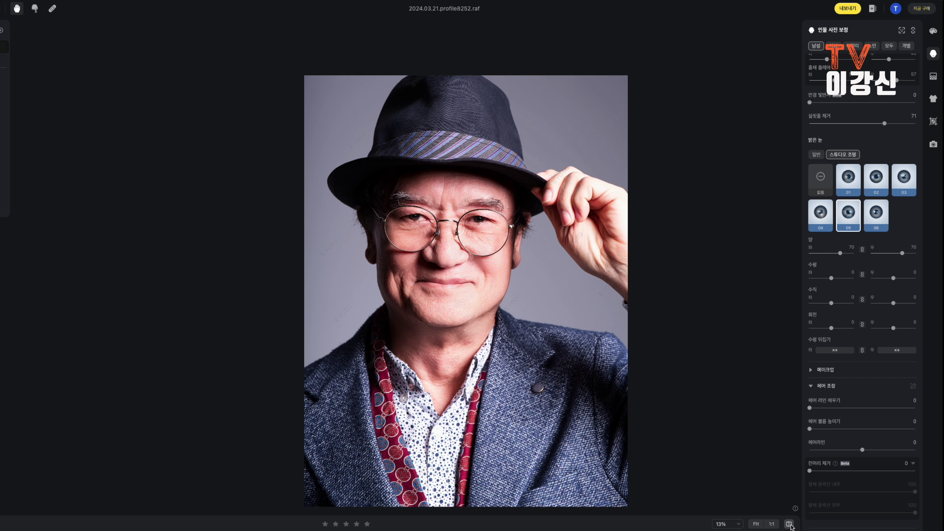
click(790, 525)
click(790, 525)
- Switch to the photo 2024.04.24.photoschool8857.jpg and examine the man's face up close before returning to the earlier portrait retouching settings
key(Right)
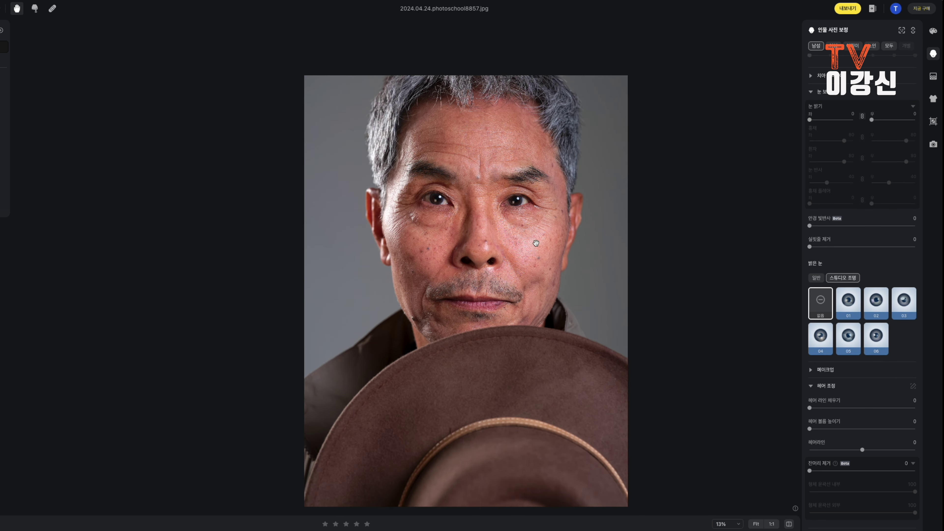
scroll(441, 267, up, 4)
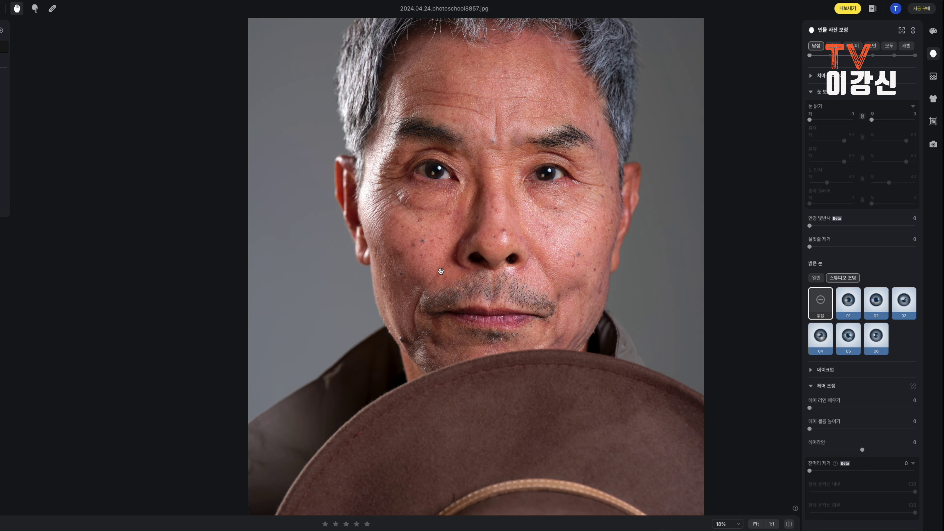
scroll(541, 280, down, 2)
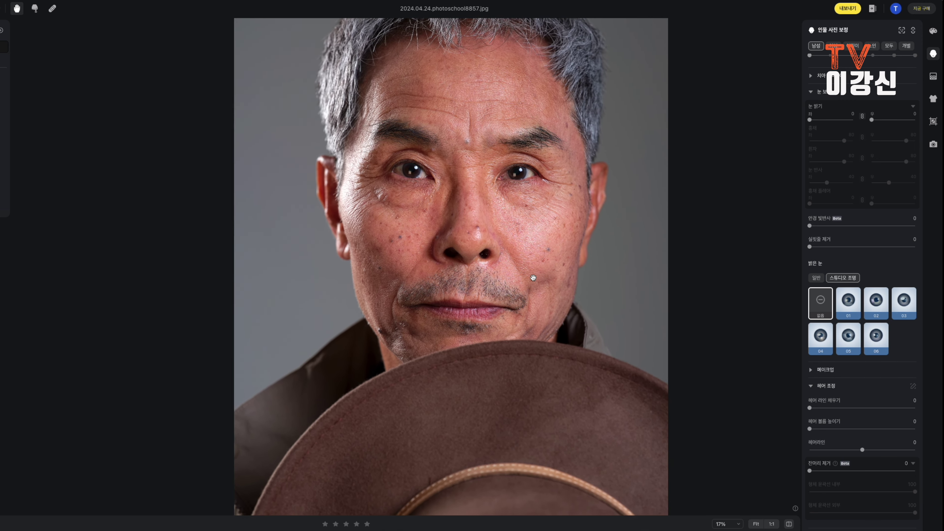
scroll(857, 232, up, 10)
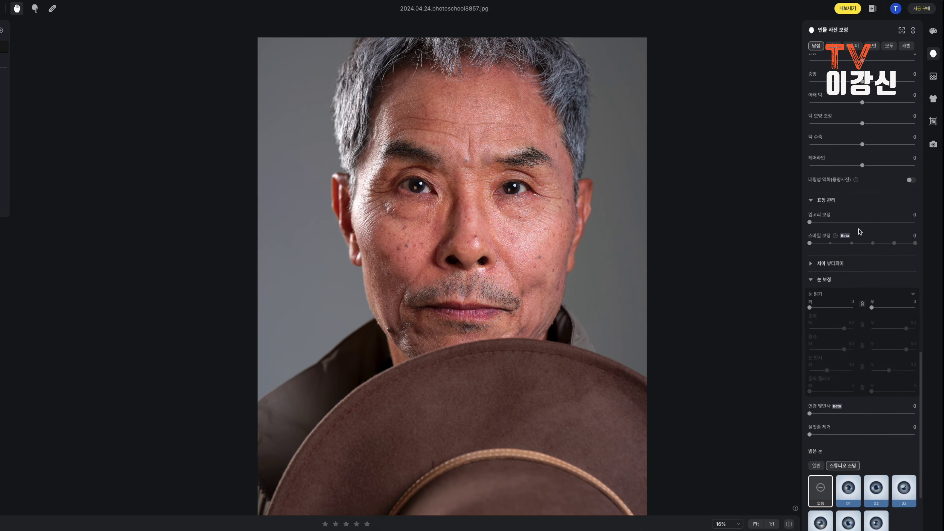
- Copy the retouching effects from 2024.03.21.profile8252.raf, keeping the sync settings, and paste them onto 2024.04.24.photoschool8857.jpg
scroll(585, 228, up, 1)
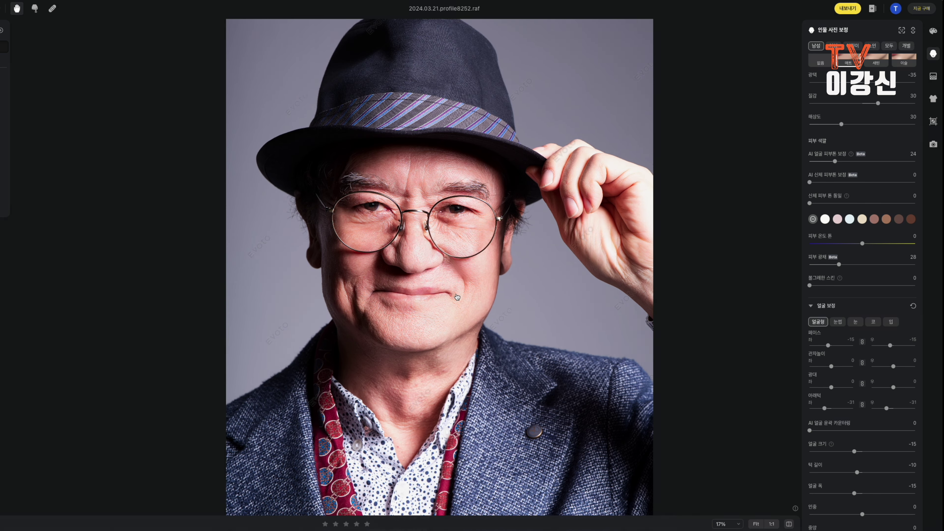
key(super+c)
scroll(391, 297, down, 1)
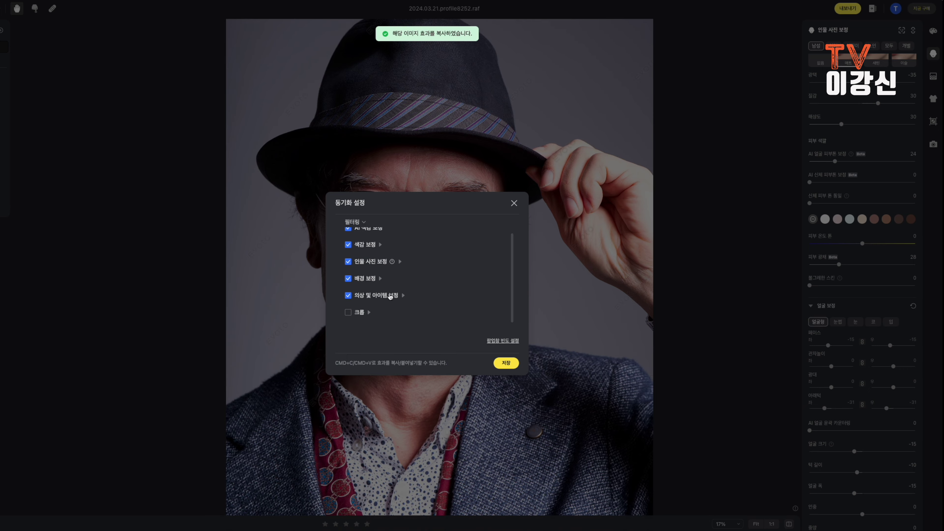
click(506, 363)
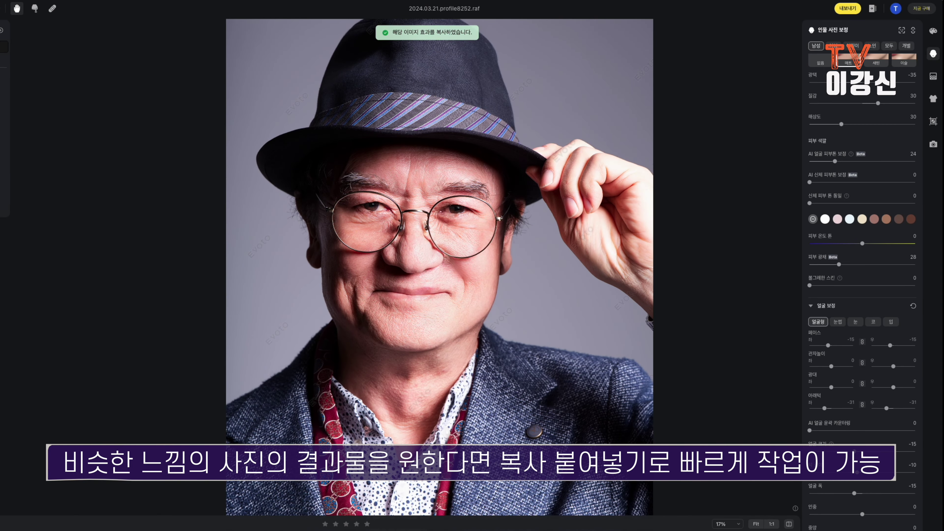
key(Right)
key(super+v)
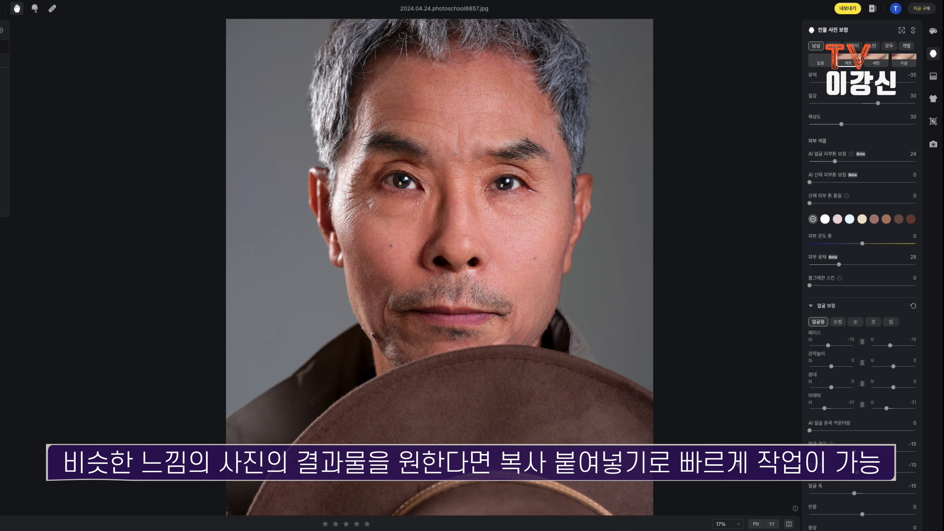
- Compare the retouched portrait of the man with the original several times and examine his face up close
click(788, 525)
click(789, 525)
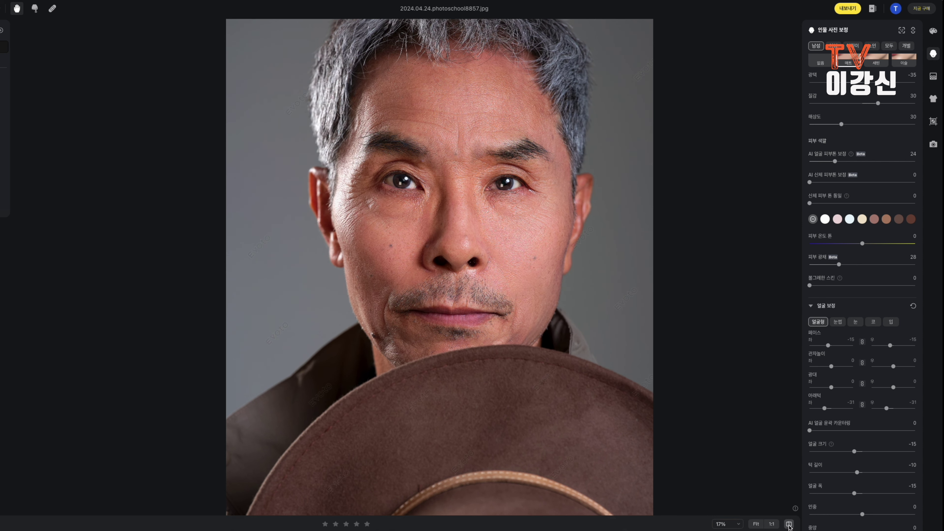
click(789, 525)
click(789, 525)
click(789, 525)
click(789, 525)
scroll(592, 312, down, 1)
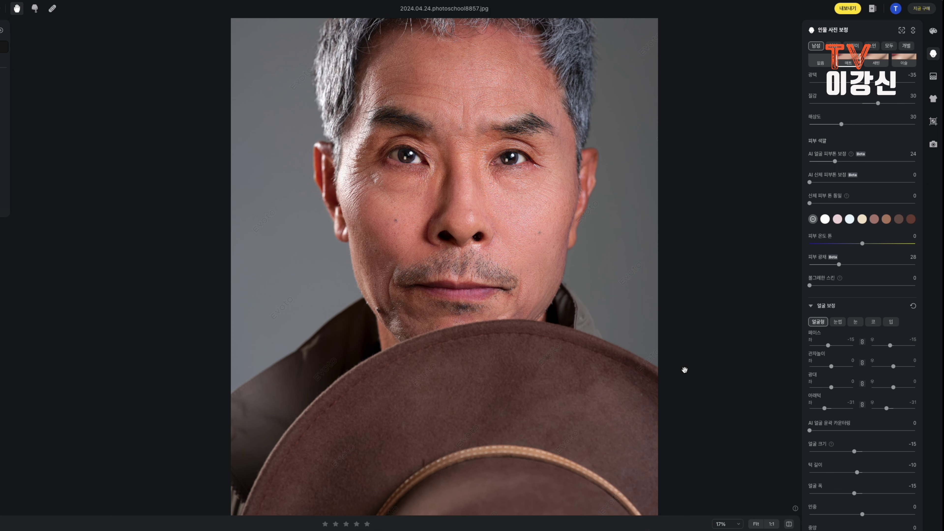
scroll(681, 379, up, 5)
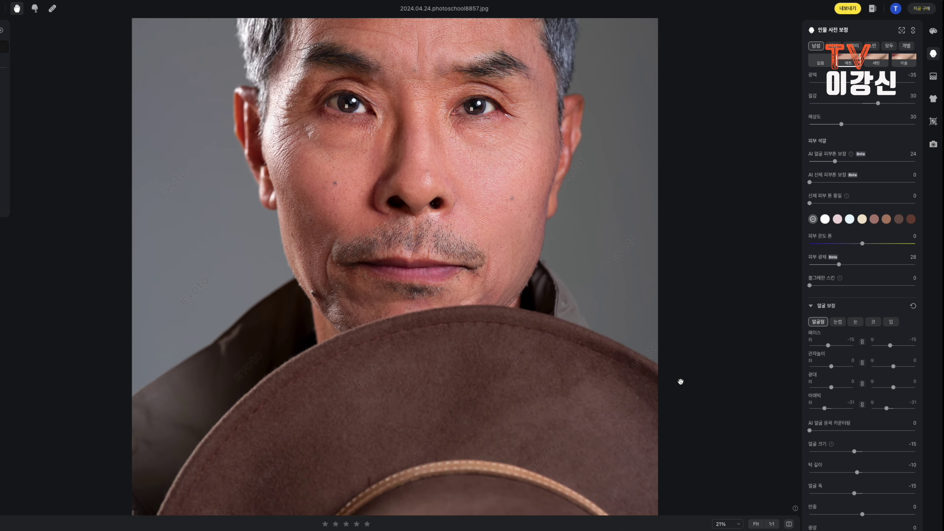
drag(485, 207, 523, 332)
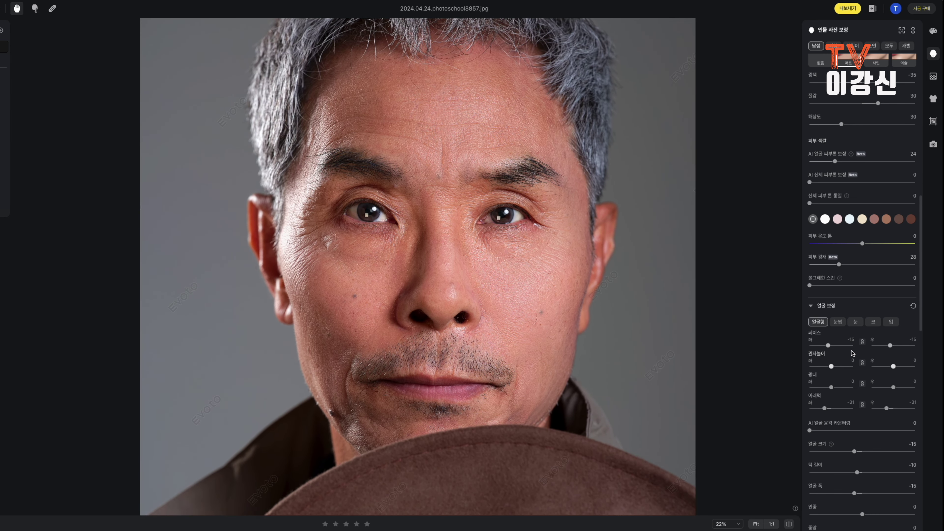
- Enable beard protection (수염 보호) in the man's skin defect removal settings and check the whole portrait
scroll(872, 309, up, 10)
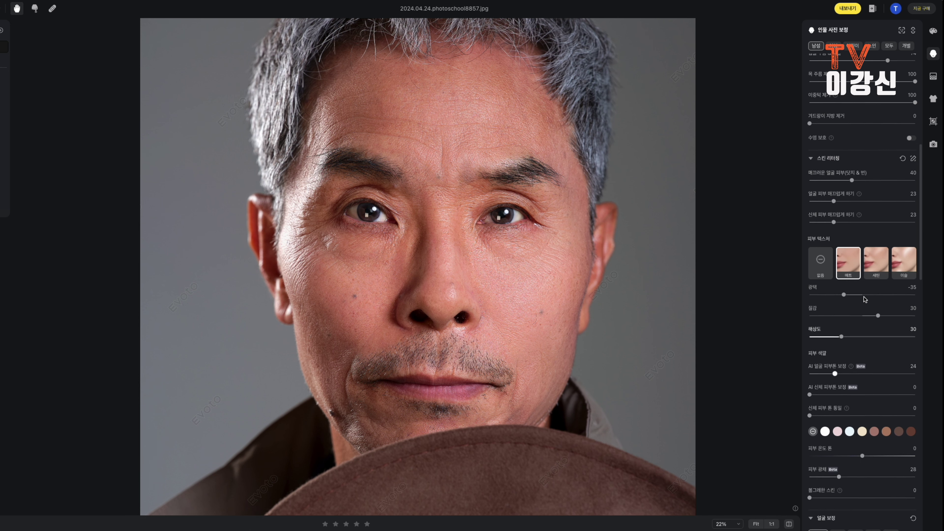
scroll(864, 300, up, 3)
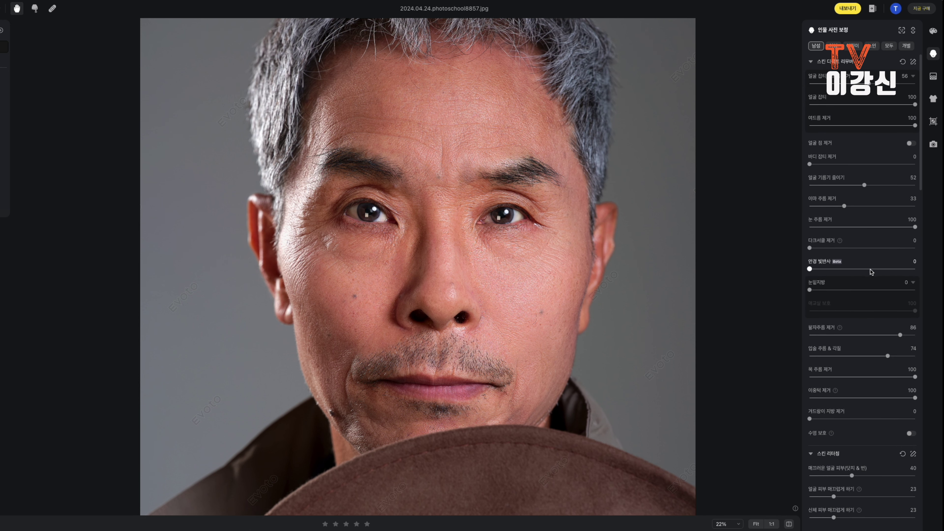
scroll(902, 430, down, 1)
click(911, 427)
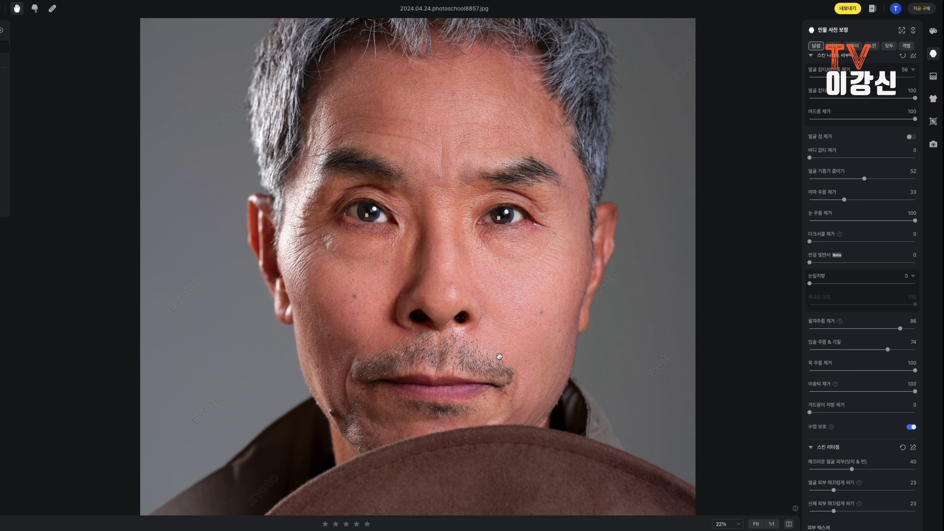
scroll(600, 360, down, 5)
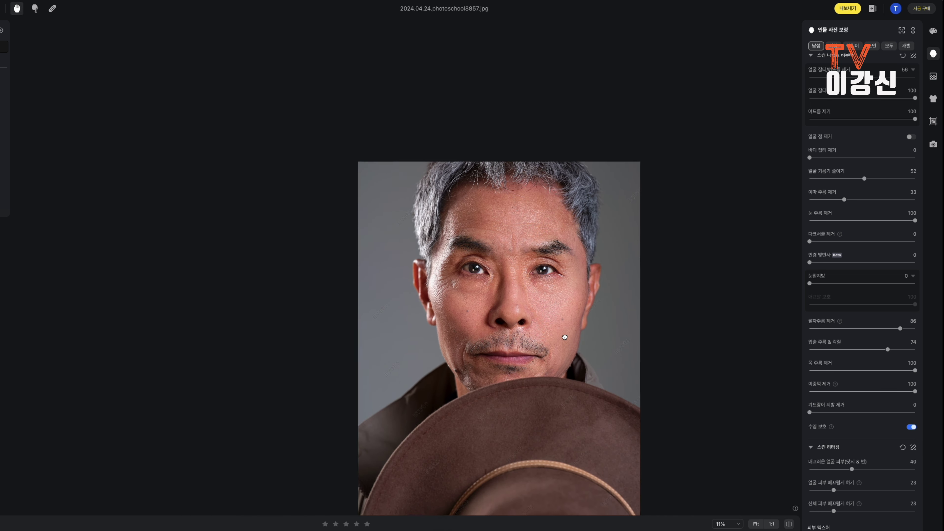
scroll(547, 283, up, 2)
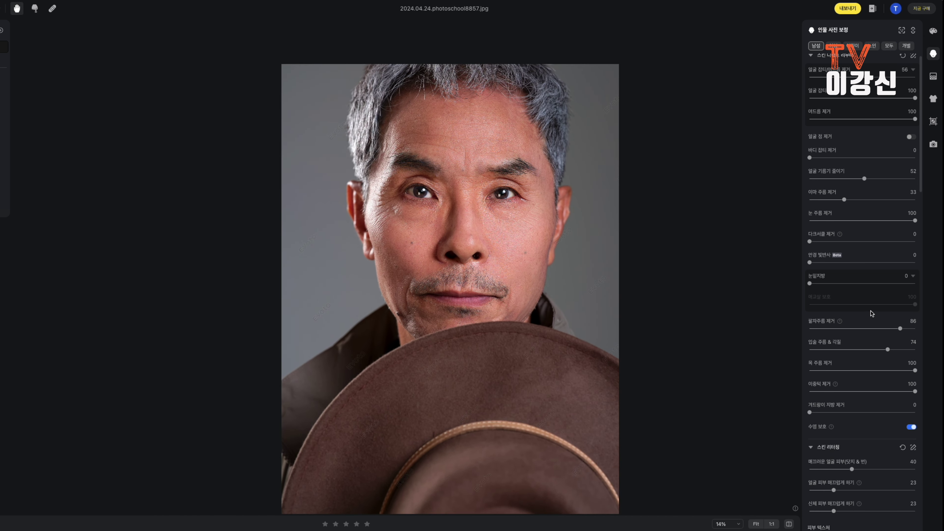
- Switch to the photo DSCF9822.RAF and set its exposure (노출) to 0.65 and color temperature (색온도) to 5187
key(Right)
key(Right)
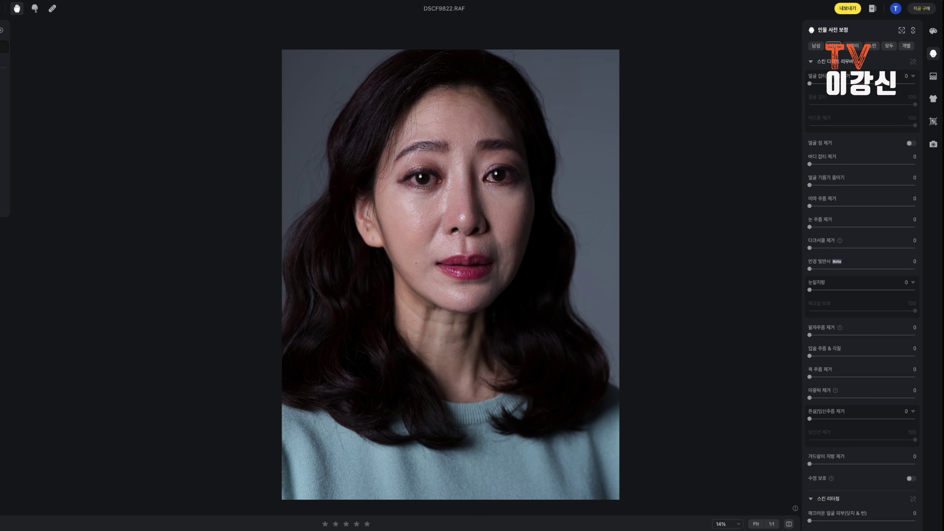
click(933, 31)
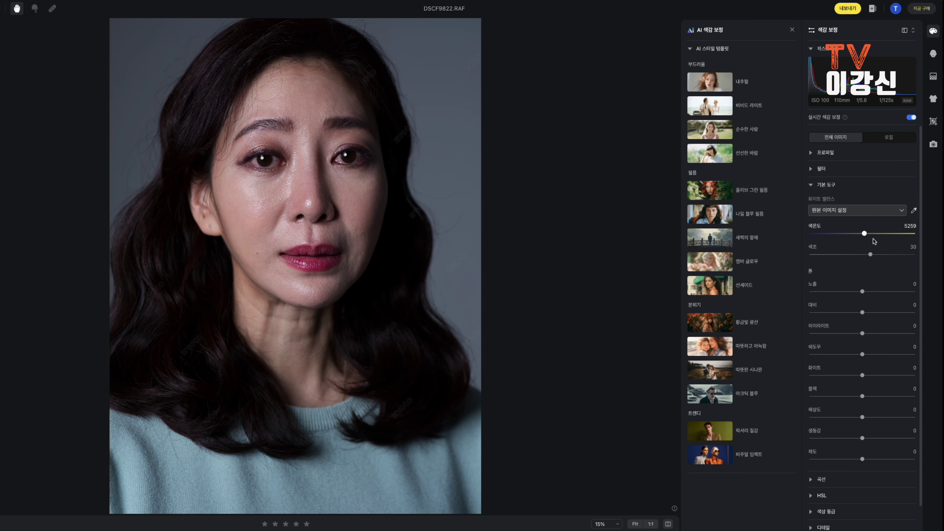
drag(874, 294, 869, 294)
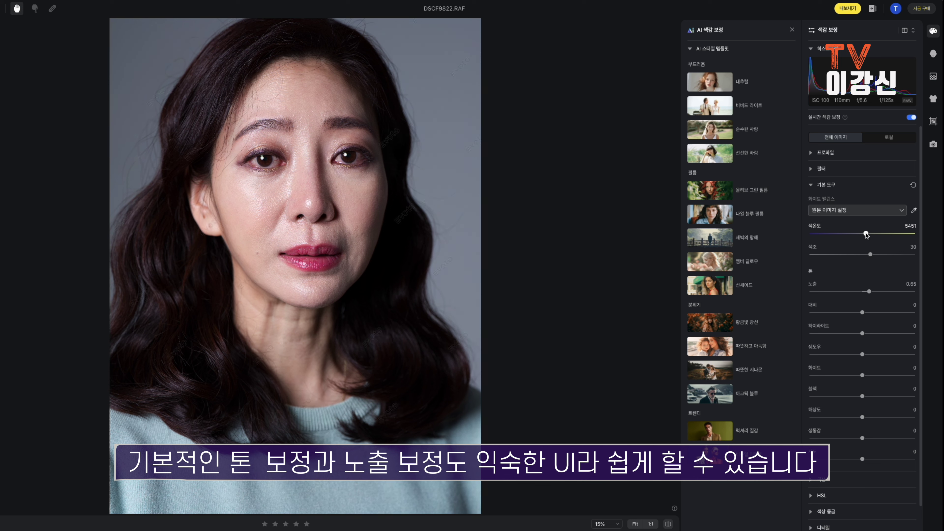
drag(865, 235, 864, 234)
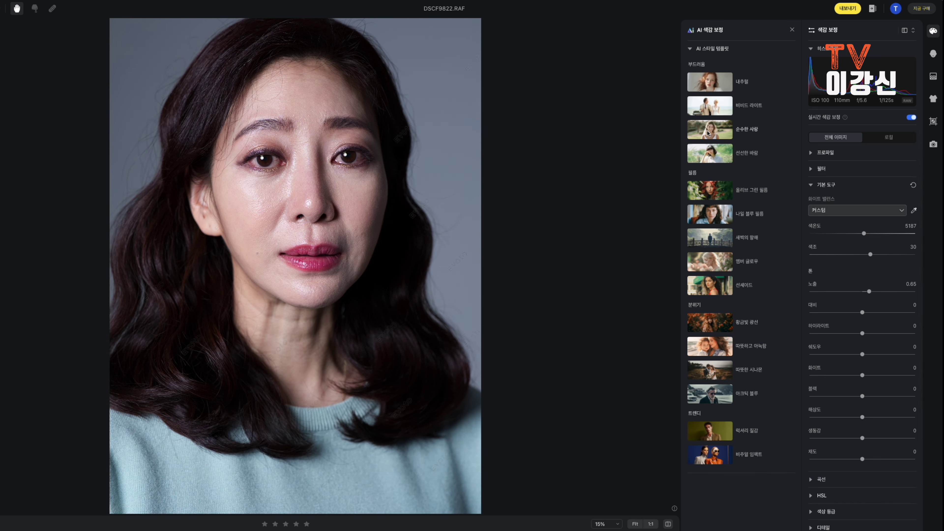
- Try the soft (부드러움) and film (필름) AI style templates on the woman's portrait, returning to 선선한 바람
click(711, 82)
click(715, 105)
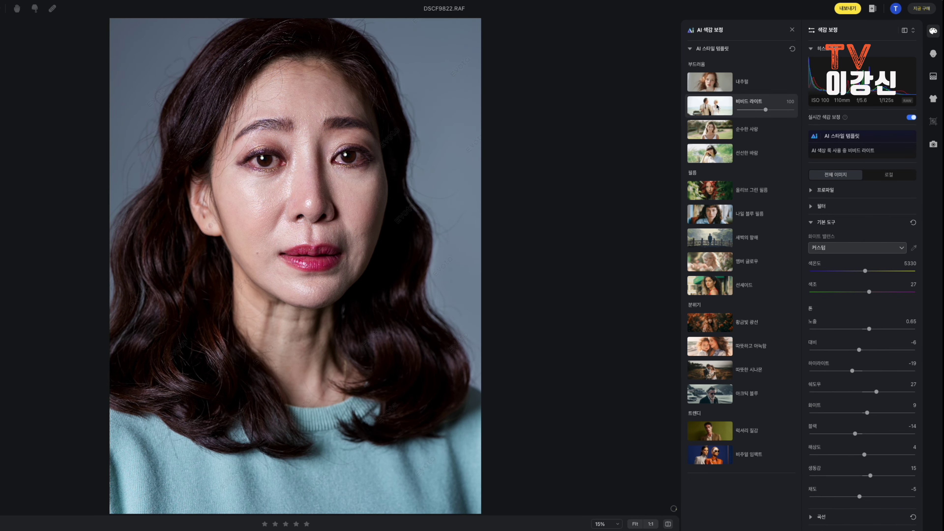
click(720, 130)
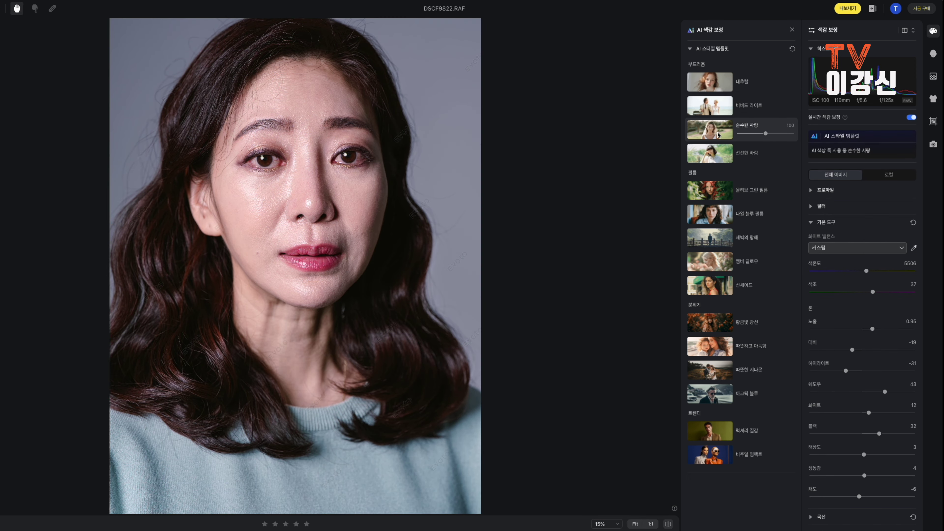
click(718, 151)
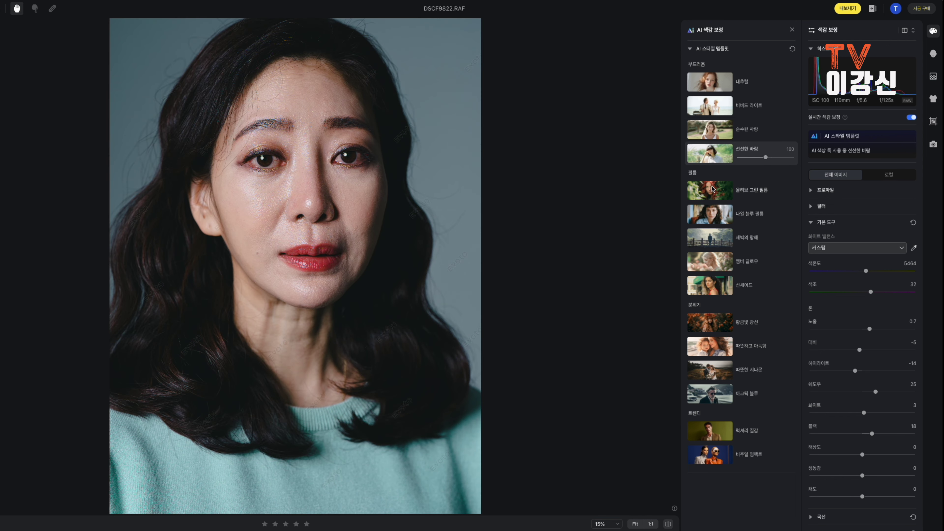
click(711, 191)
click(713, 213)
click(721, 234)
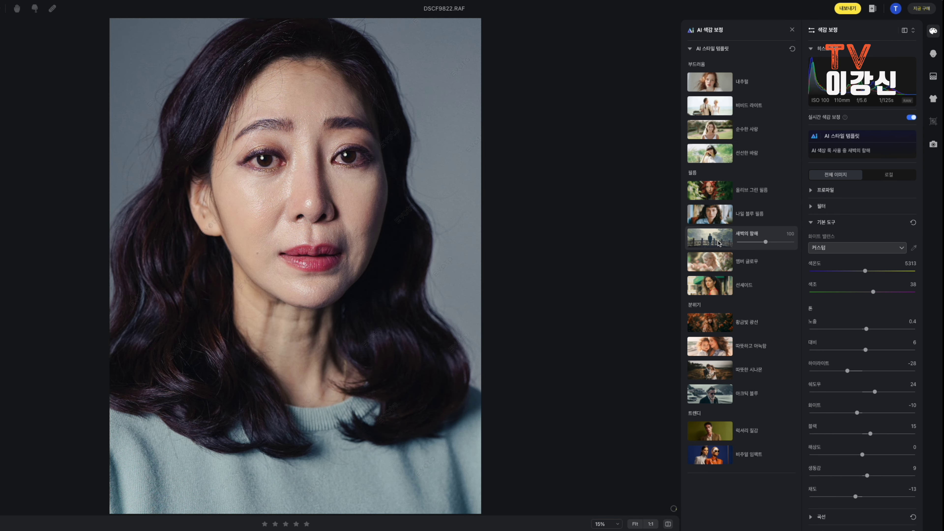
click(714, 153)
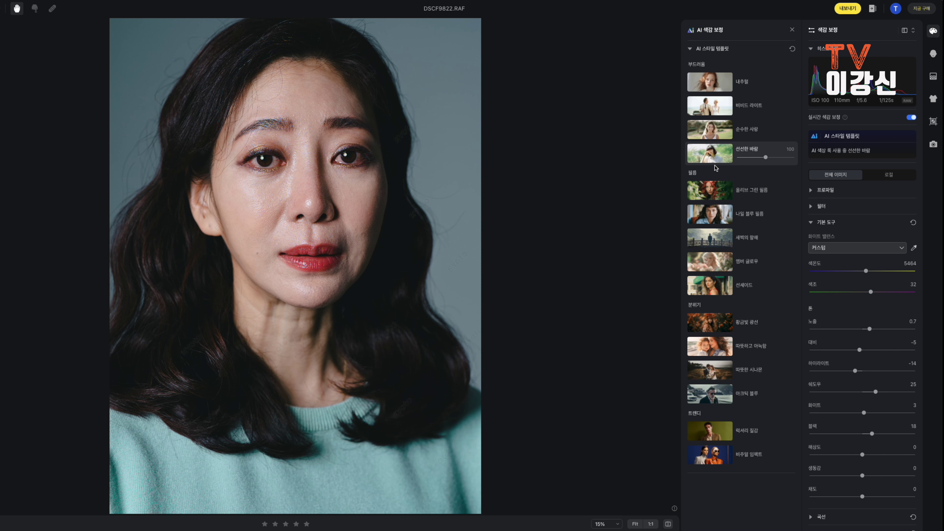
- Compare the sunshade, warm and cozy, cinnamon and 아크틱 블루 AI style templates, and settle on 선선한 바람
click(710, 285)
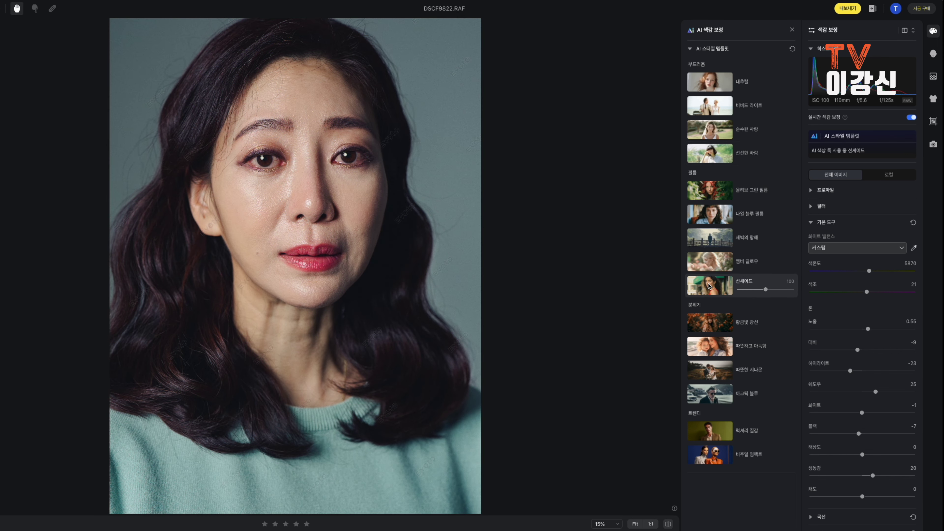
click(715, 347)
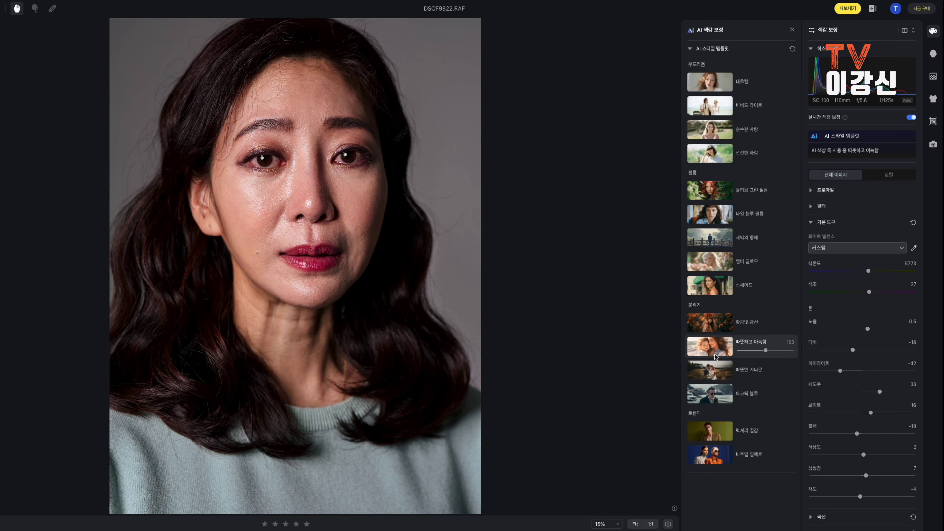
click(714, 375)
click(716, 400)
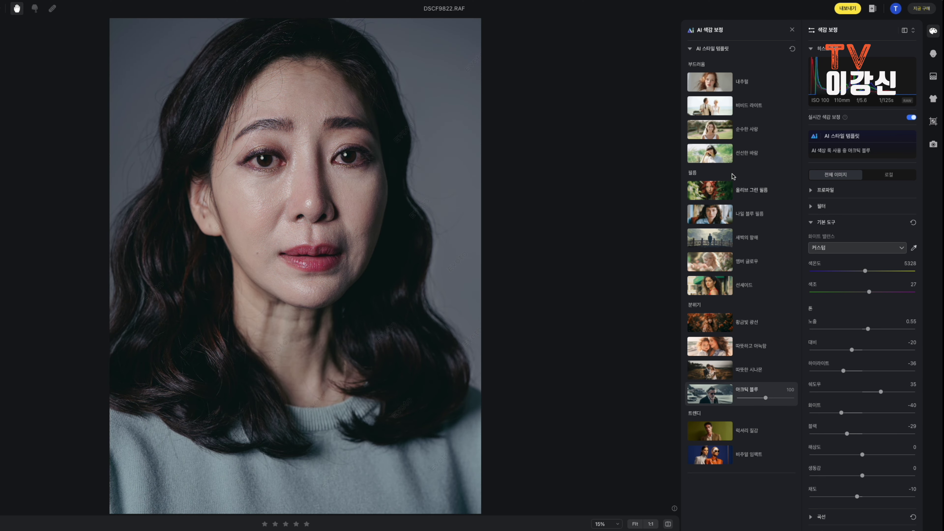
click(718, 159)
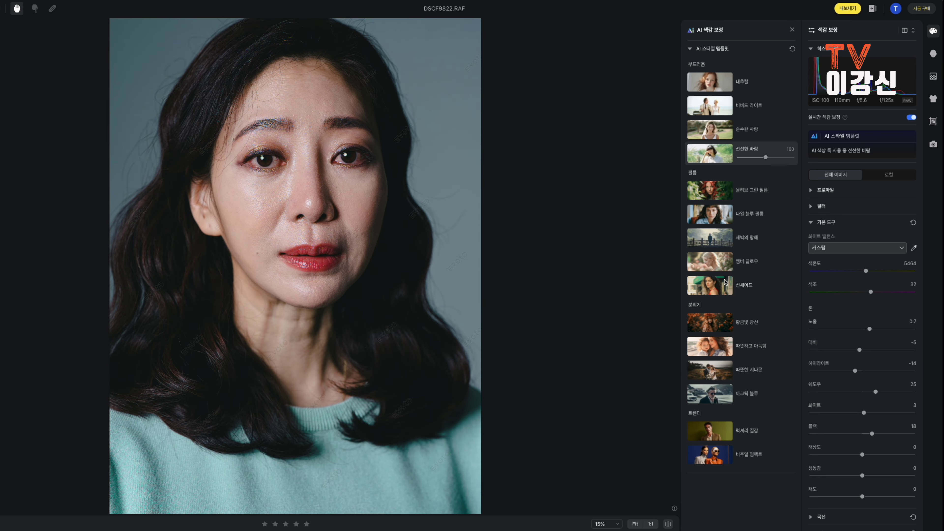
- Set the woman's facial shine reduction to 44 and her eye, nasolabial, lip and neck wrinkle removal to 37, 41, 21 and 96
click(934, 53)
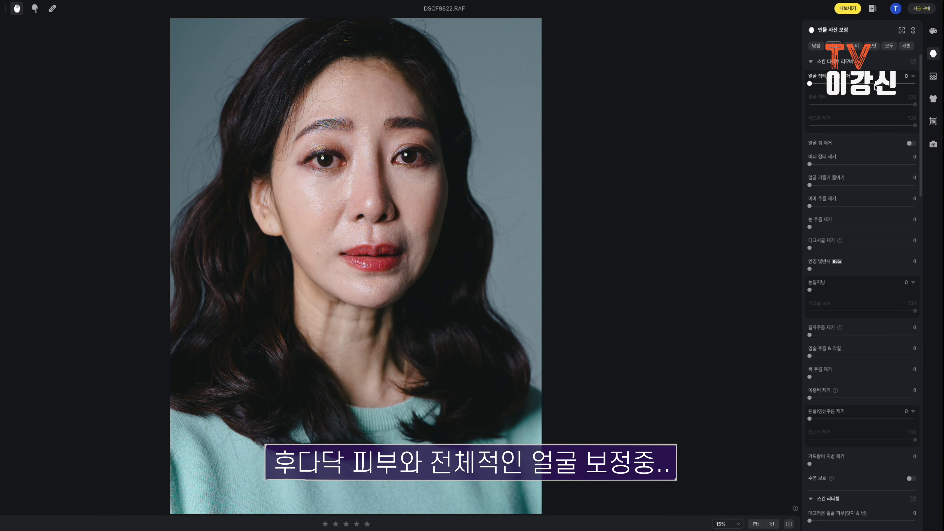
click(850, 226)
scroll(855, 298, down, 3)
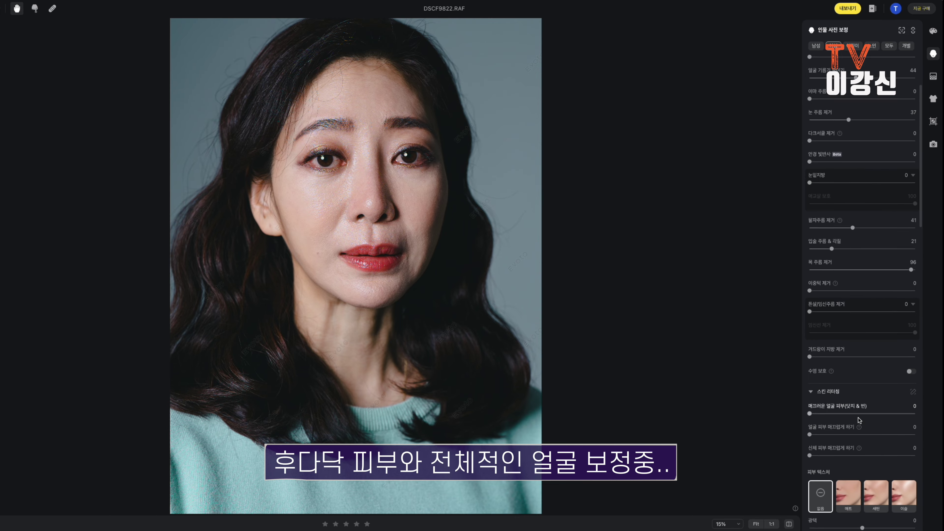
- Set the even face skin (닷지 & 번) to 57 and face skin smoothing to 31, with the 이슬 skin texture
scroll(855, 335, down, 1)
click(862, 375)
drag(862, 376, 869, 375)
drag(809, 396, 842, 396)
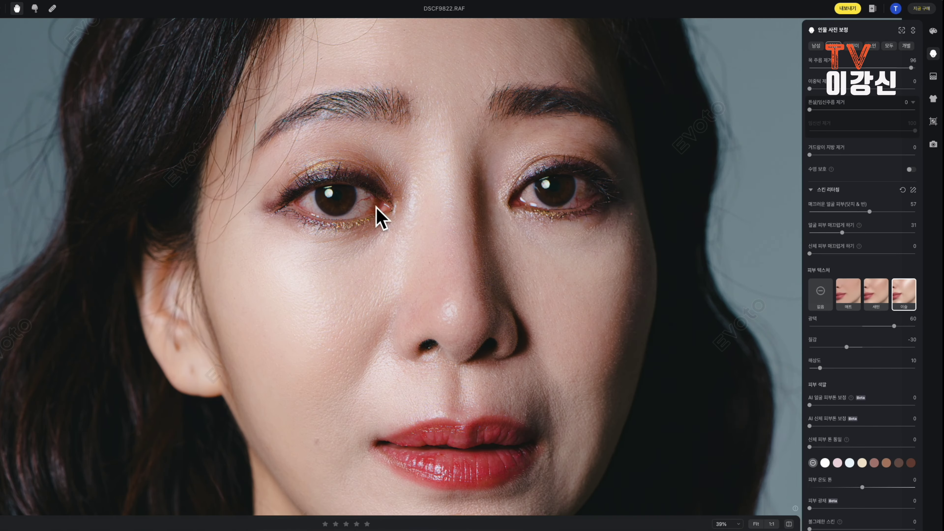
- Set the face width (얼굴 폭) to -4, the philtrum (인중) to -54 and the brightness of both eyes to 63
scroll(862, 297, down, 5)
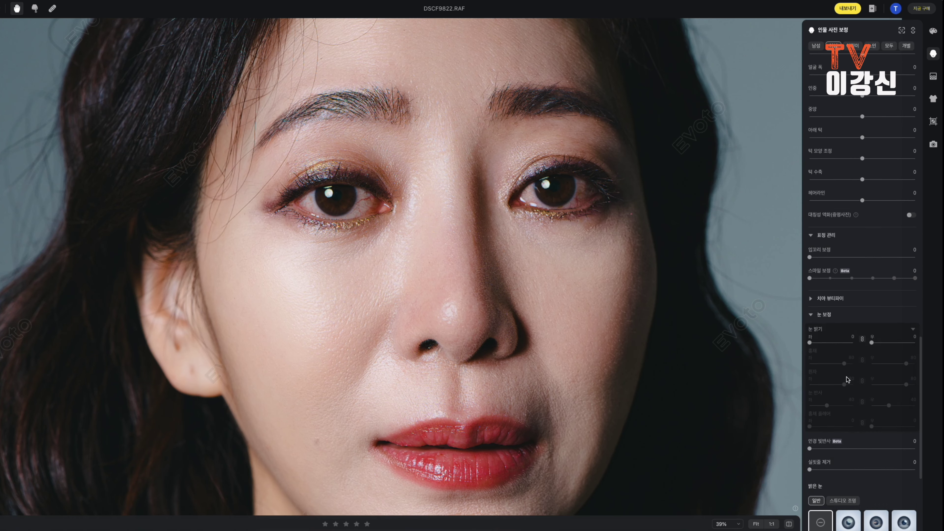
scroll(863, 260, up, 3)
key(ctrl+0)
drag(862, 146, 833, 176)
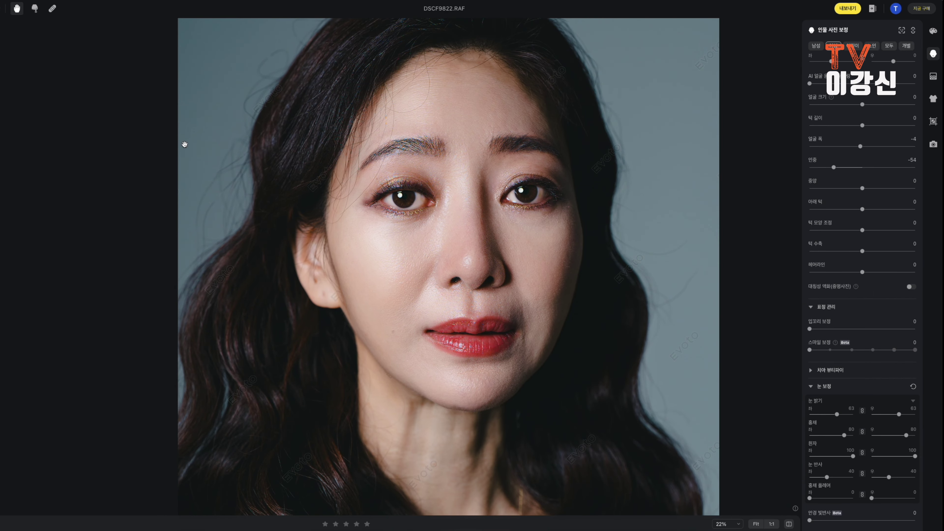
scroll(565, 175, down, 4)
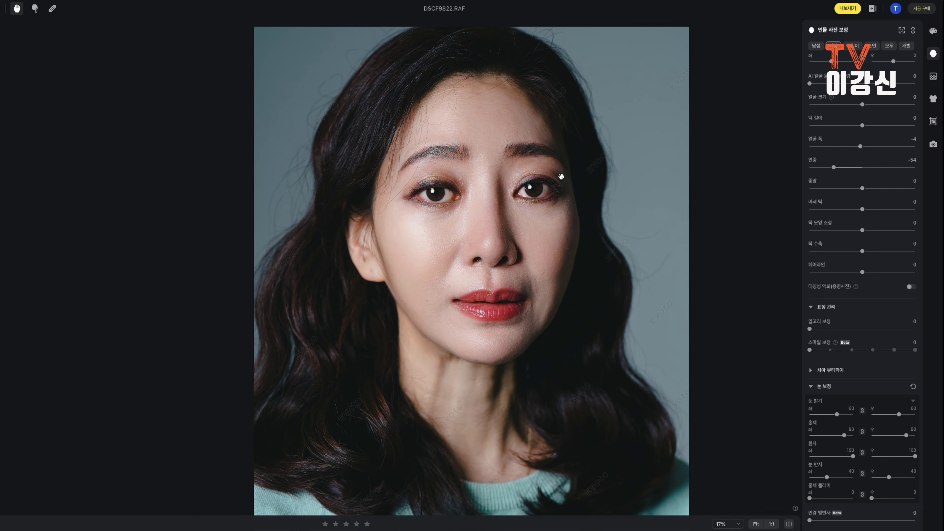
- Reshape the contour beside the woman's jaw with the Liquify (리퀴파이) forward warp tool and apply the change
click(35, 9)
mouse_move(516, 385)
mouse_down()
mouse_move(497, 402)
mouse_move(511, 364)
mouse_move(491, 366)
mouse_move(568, 324)
mouse_move(571, 301)
mouse_move(554, 359)
mouse_move(534, 387)
mouse_move(502, 405)
mouse_move(548, 400)
mouse_up()
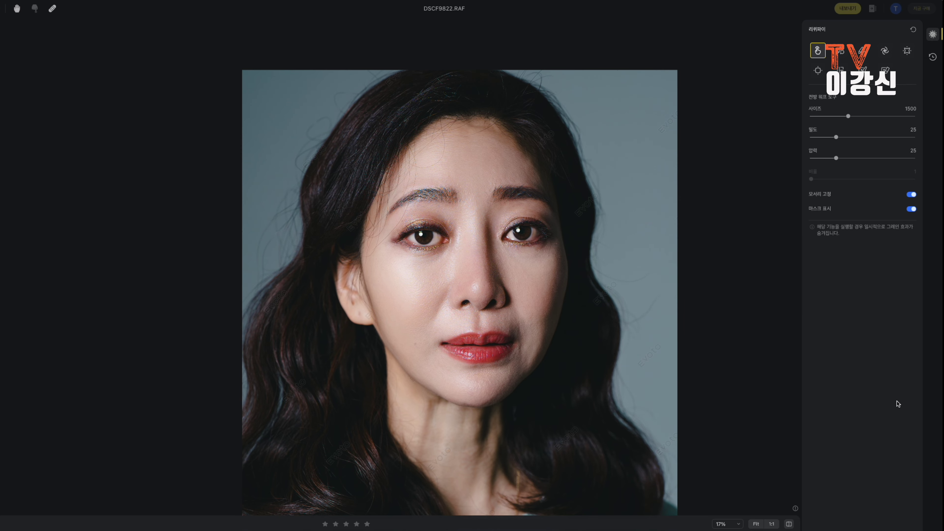
key(Return)
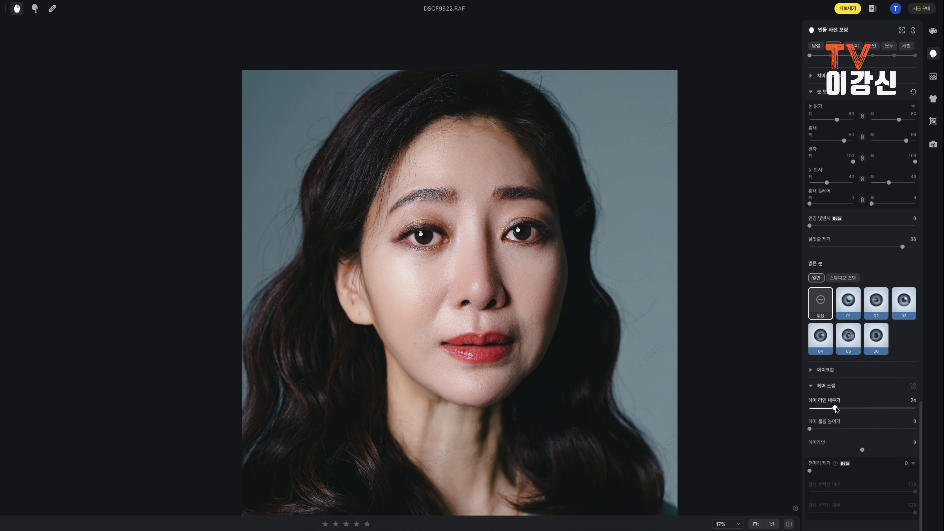
- Set the hairline filling (헤어 라인 채우기) to 17 and the flyaway hair removal (잔머리 제거) to 68
drag(871, 408, 723, 419)
drag(800, 419, 826, 422)
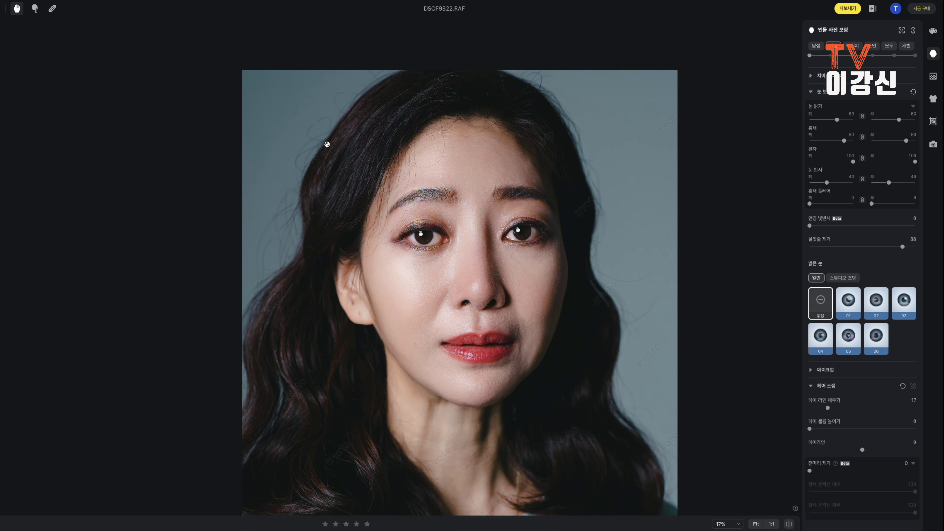
scroll(319, 164, up, 4)
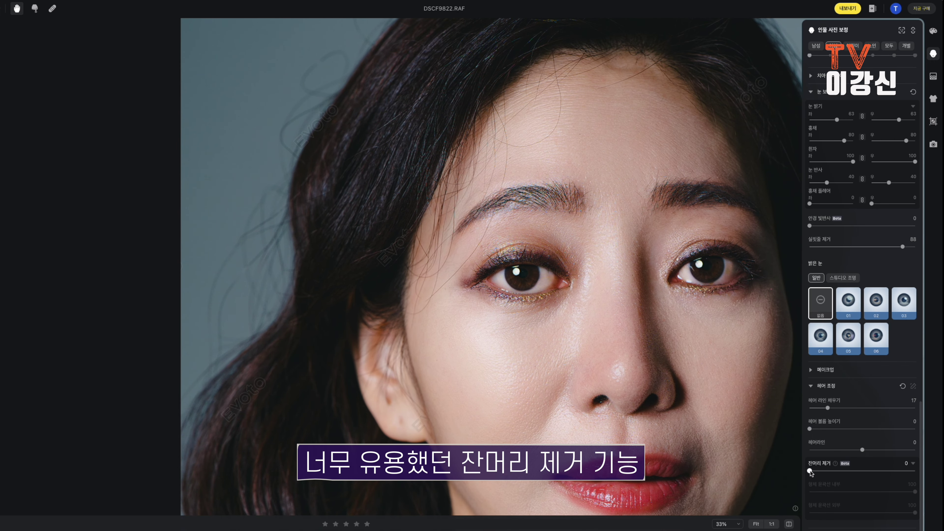
drag(810, 472, 874, 473)
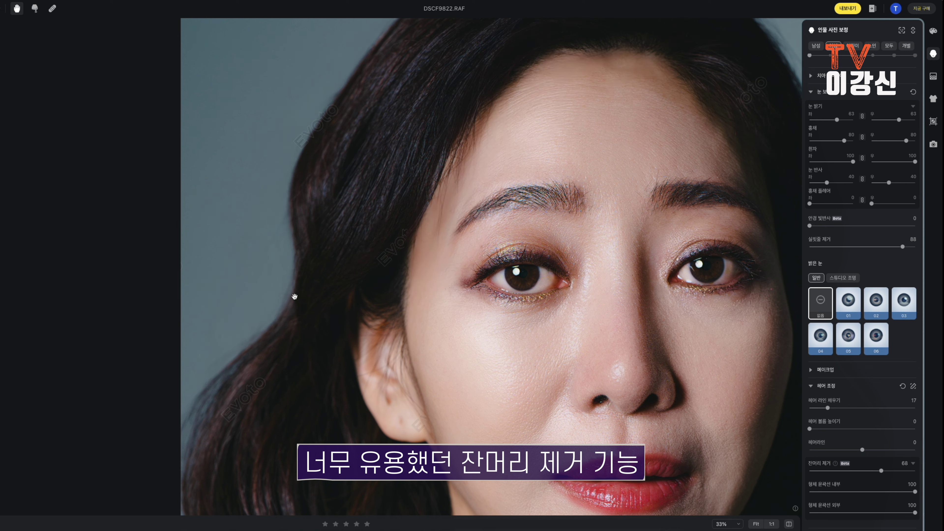
- Show the woman's whole portrait and compare the retouched version with the original
scroll(338, 106, down, 5)
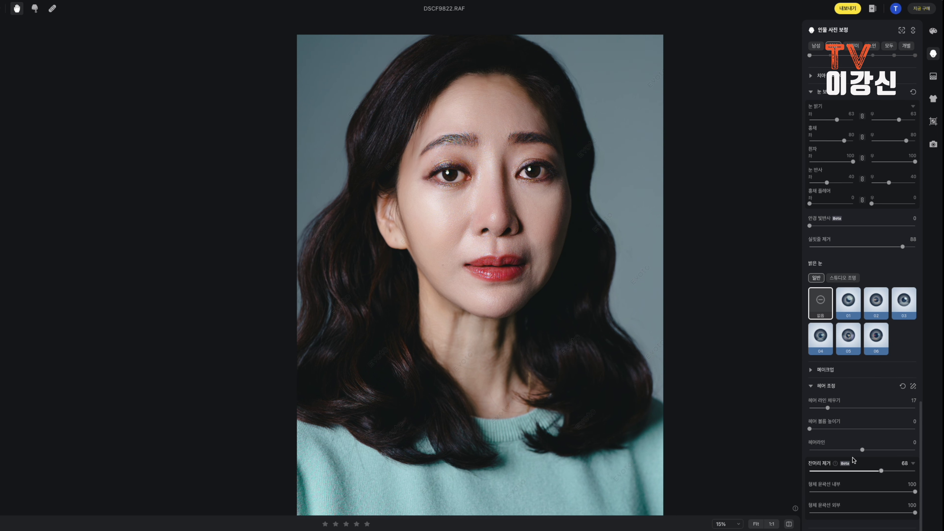
click(789, 524)
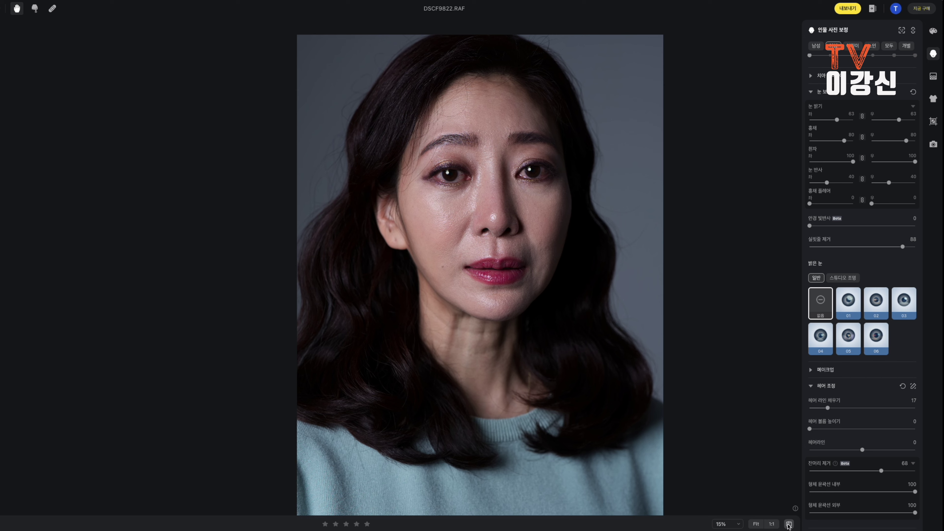
click(789, 525)
click(789, 525)
click(789, 524)
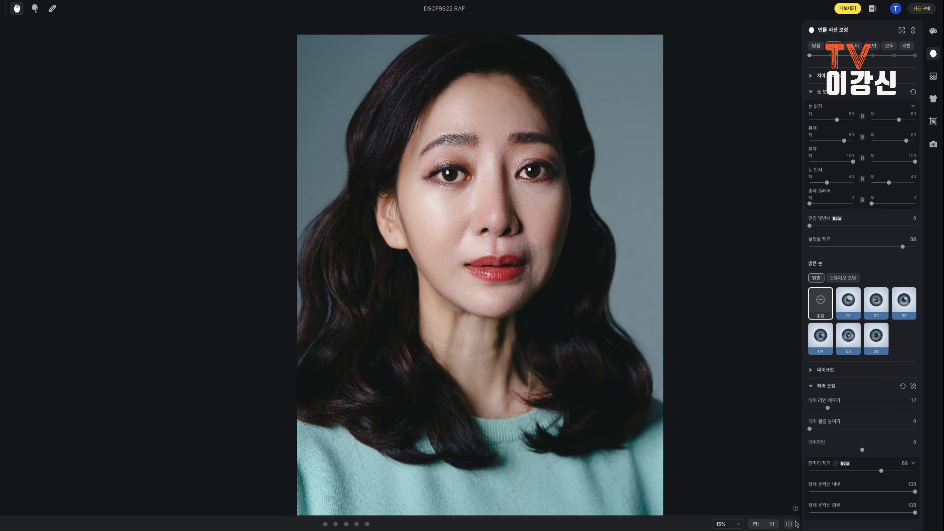